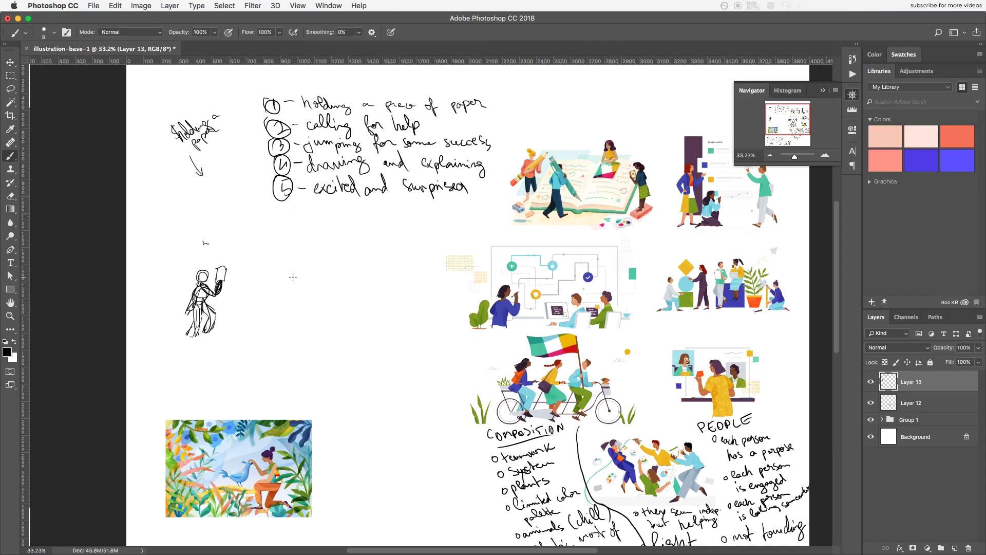
- Sketch a new figure with legs beside the first one on Layer 13
mouse_move(293, 271)
left_mouse_down()
mouse_move(278, 308)
mouse_move(347, 262)
left_mouse_up()
key("e")
key("b")
left_click_drag(286, 308, 271, 347)
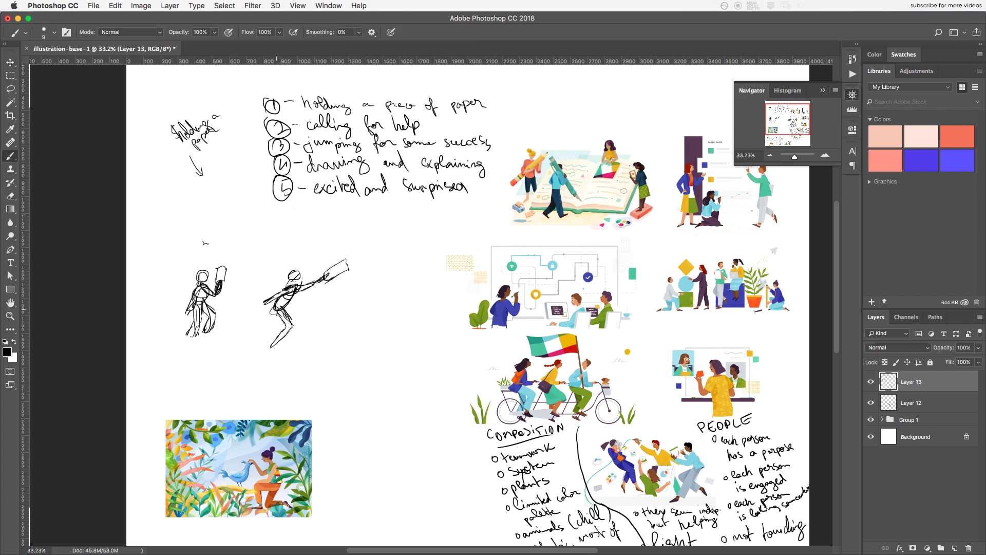
left_click_drag(275, 305, 252, 359)
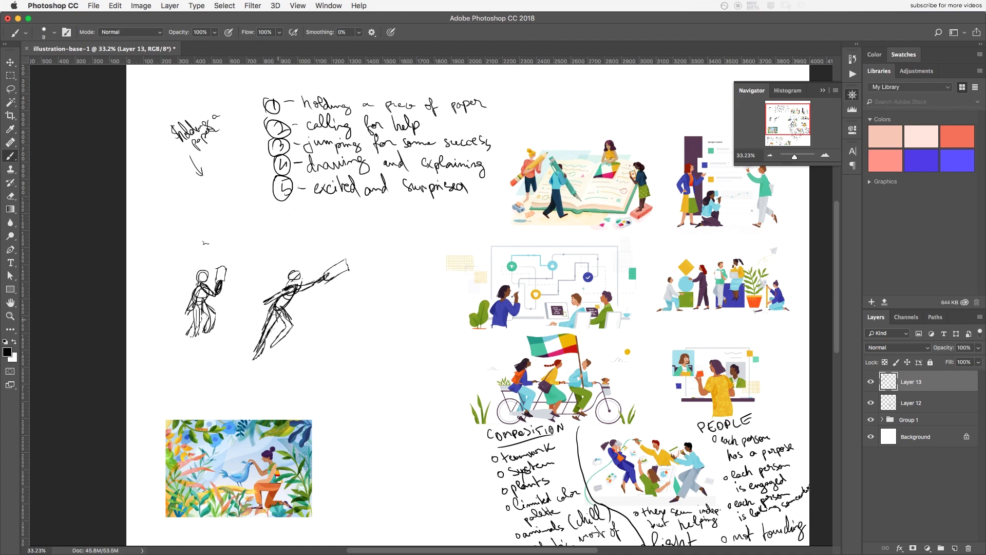
- Lasso the sketches, moving the small figure up-left and the larger figure left
key("e")
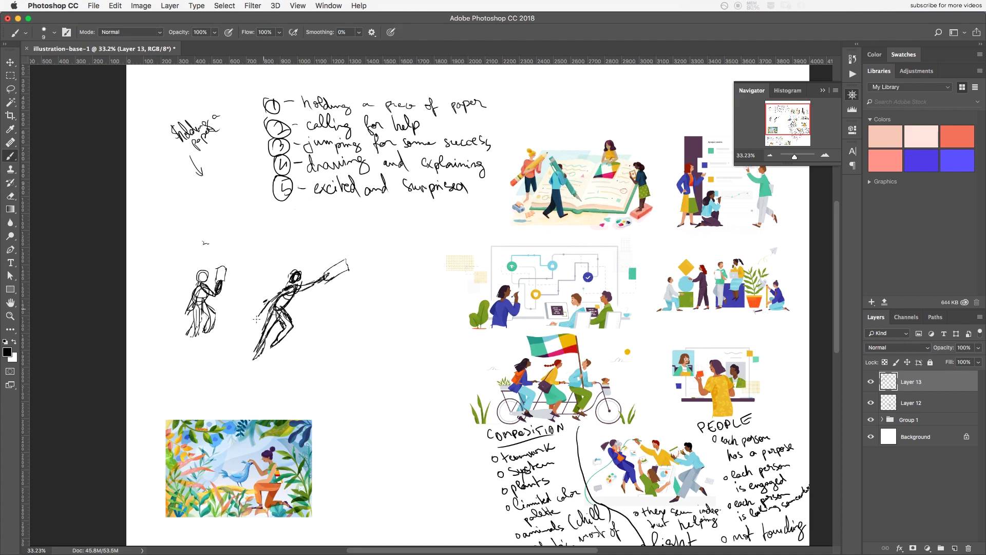
key("l")
left_click_drag(220, 267, 216, 269)
left_click_drag(202, 303, 175, 225)
left_click_drag(254, 263, 259, 266)
key("v")
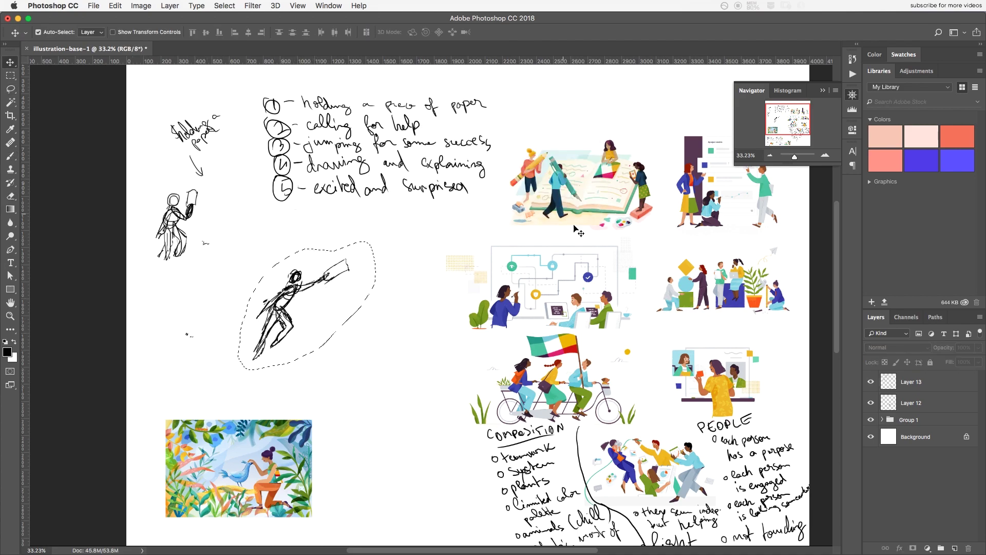
left_click_drag(296, 303, 200, 312)
- Sketch a quick figure to the right with head, held paper and legs
key("b")
left_click_drag(320, 278, 362, 291)
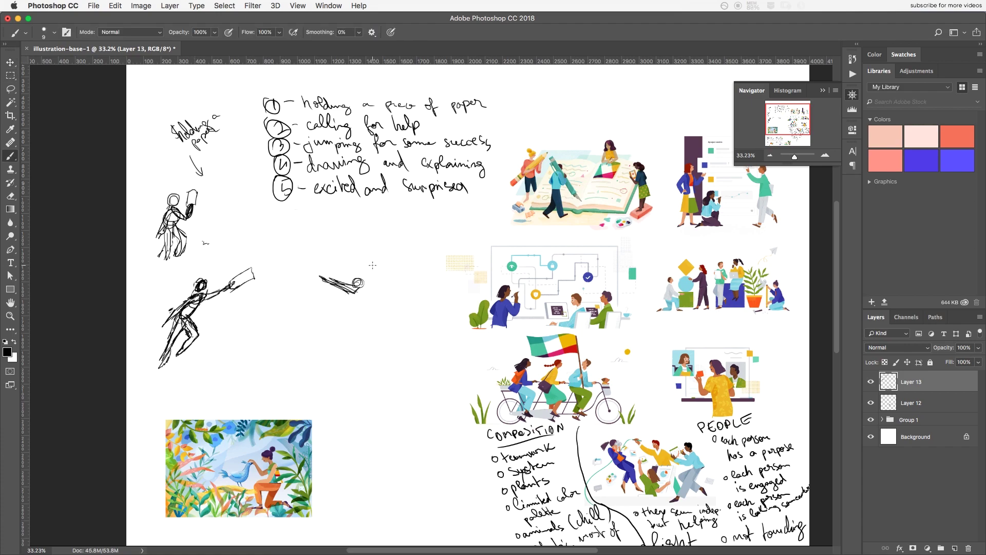
left_click_drag(369, 257, 384, 297)
key("ctrl+z")
mouse_move(356, 266)
left_mouse_down()
mouse_move(362, 283)
mouse_move(331, 324)
left_mouse_up()
key("ctrl+z")
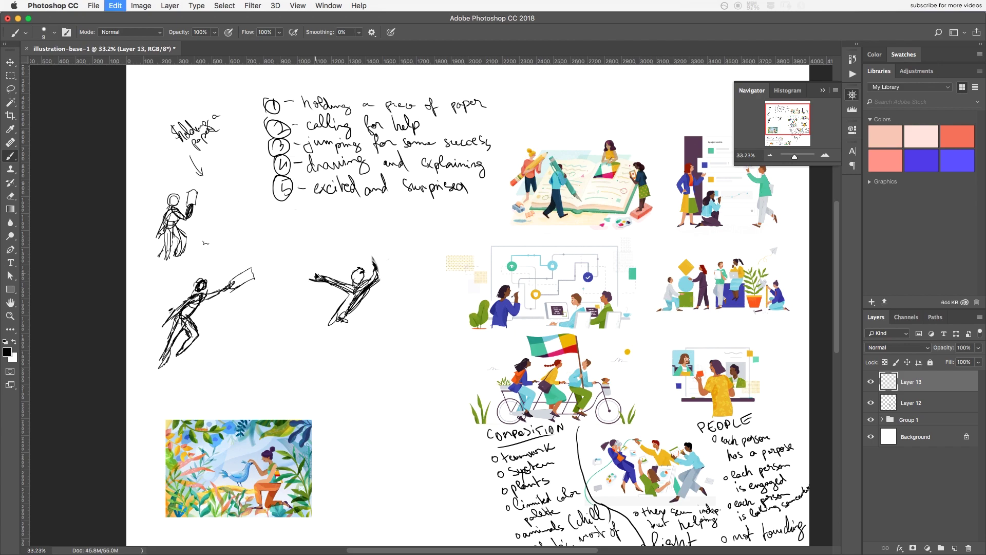
left_click_drag(289, 270, 313, 282)
left_click_drag(359, 305, 312, 356)
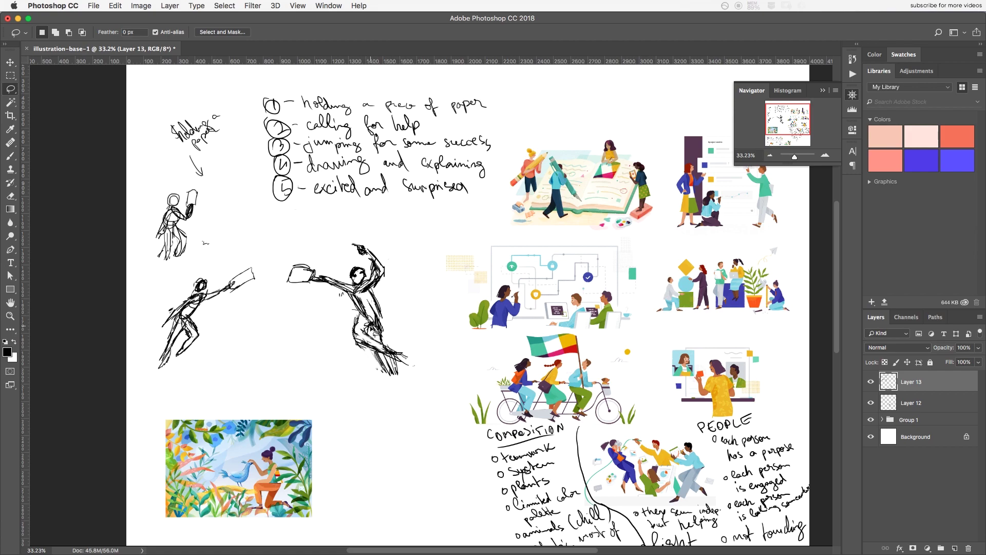
- Erase the figure's lower legs and redraw them extending further down
key("b")
mouse_move(362, 324)
left_mouse_down()
mouse_move(401, 365)
mouse_move(427, 361)
left_mouse_up()
key("e")
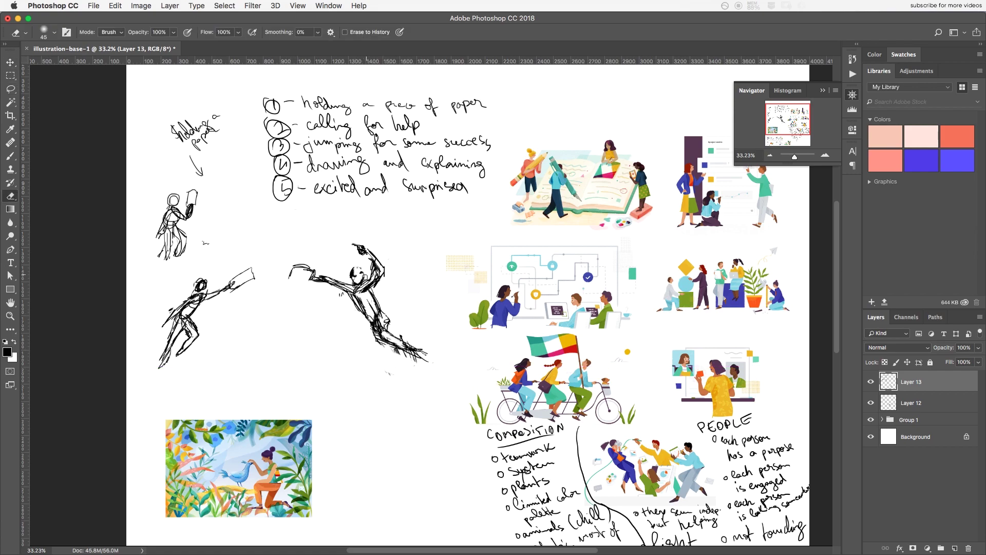
key("b")
left_click_drag(387, 319, 432, 380)
- Touch up the arm and legs, then tick 'holding paper' and 'calling for help'
key("e")
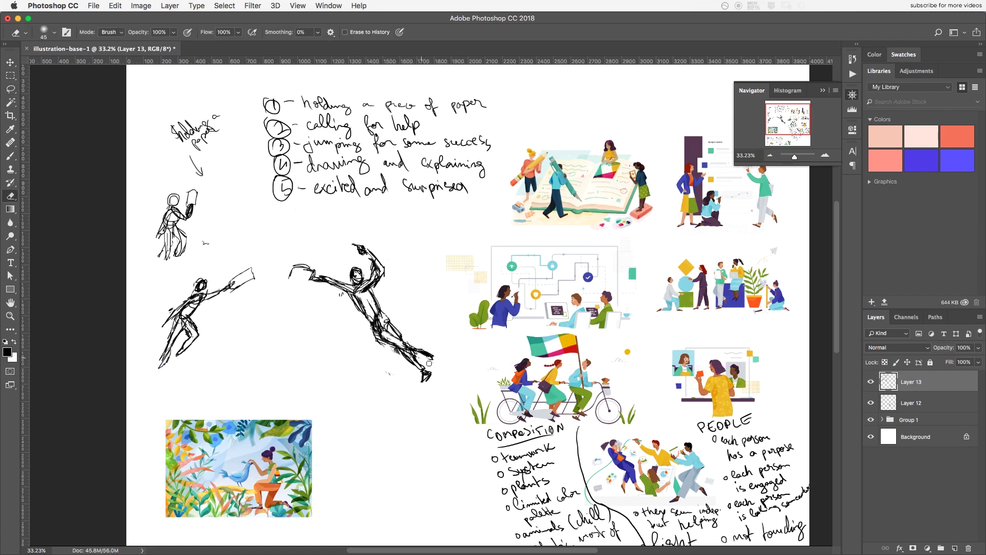
left_click_drag(401, 344, 433, 367)
key("b")
key("e")
left_click_drag(316, 279, 355, 292)
key("b")
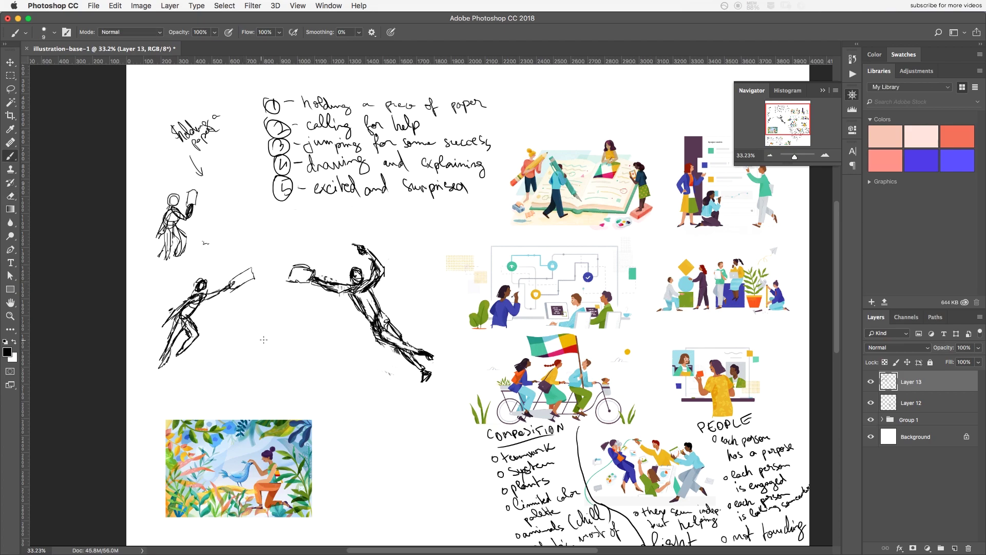
left_click_drag(492, 92, 507, 77)
left_click_drag(440, 116, 470, 110)
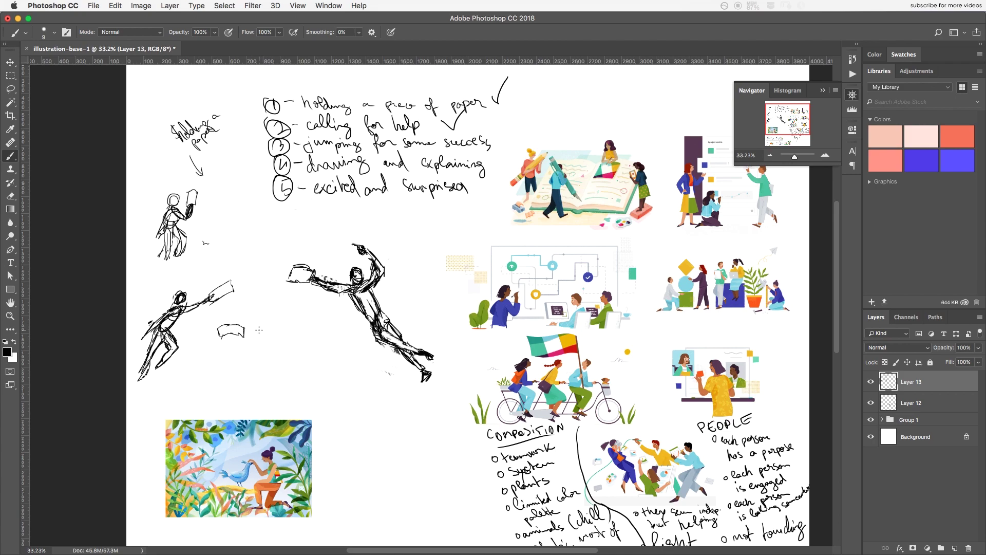
- Remove the leaping figure's paper and redraw its raised and lower legs
key("e")
mouse_move(290, 271)
left_mouse_down()
mouse_move(331, 290)
mouse_move(416, 393)
left_mouse_up()
key("b")
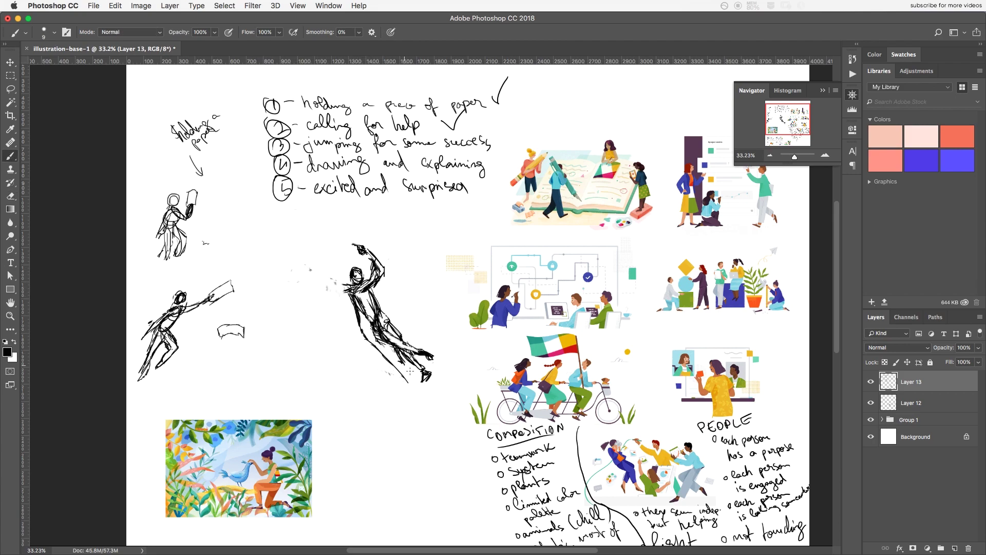
key("e")
mouse_move(394, 328)
left_mouse_down()
mouse_move(427, 382)
mouse_move(423, 318)
mouse_move(438, 302)
left_mouse_up()
key("b")
mouse_move(362, 317)
left_mouse_down()
mouse_move(417, 406)
mouse_move(395, 386)
left_mouse_up()
key("e")
mouse_move(383, 347)
left_mouse_down()
mouse_move(417, 394)
mouse_move(366, 322)
mouse_move(415, 397)
left_mouse_up()
key("b")
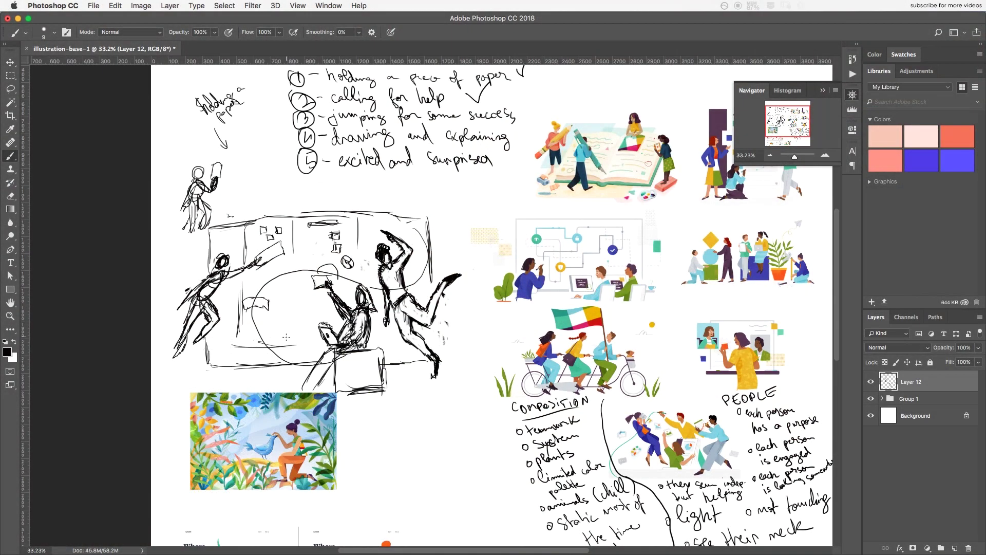
- Lasso the figures, shift them, and scale up the left figure with Free Transform
left_click_drag(356, 272, 362, 265)
left_click_drag(385, 308, 408, 300)
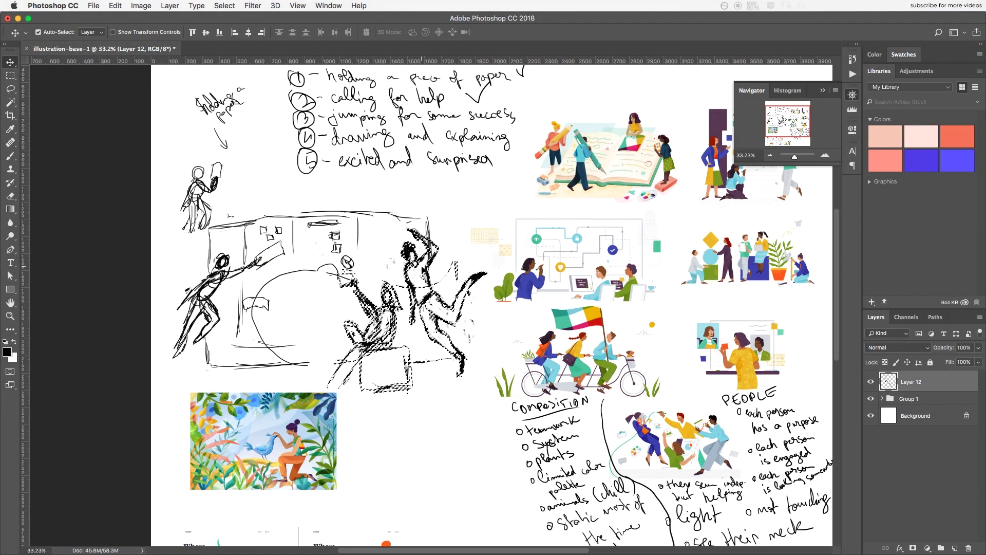
key("m")
left_click_drag(172, 235, 287, 369)
key("ctrl+t")
left_click_drag(255, 309, 267, 324)
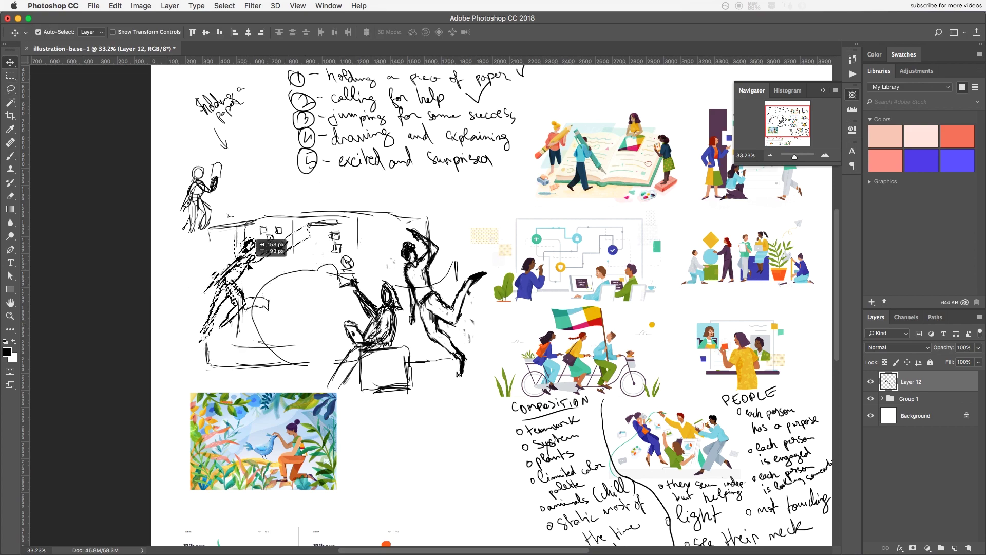
key("Return")
- On Layer 12, draw the whiteboard's left and top edges and a leafy potted plant
key("b")
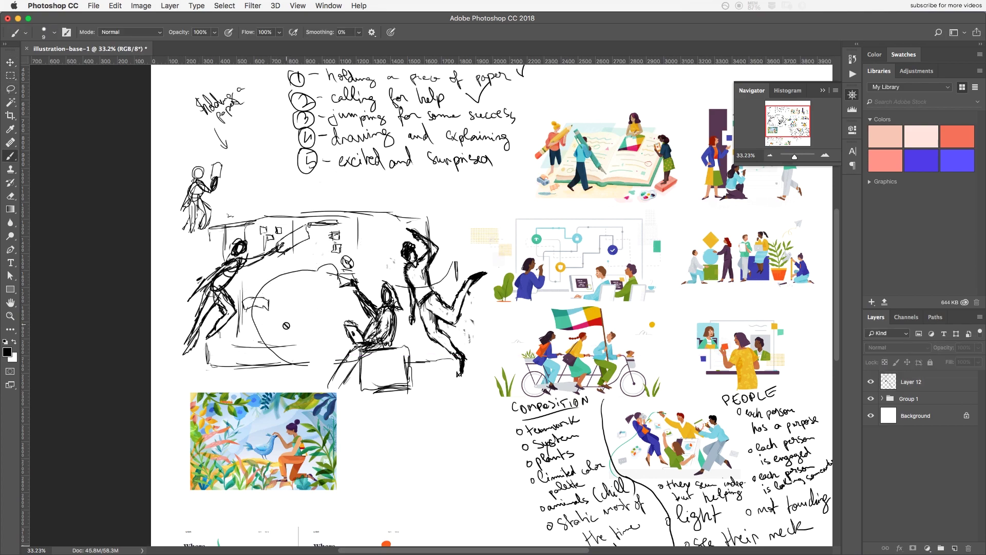
left_click(933, 384)
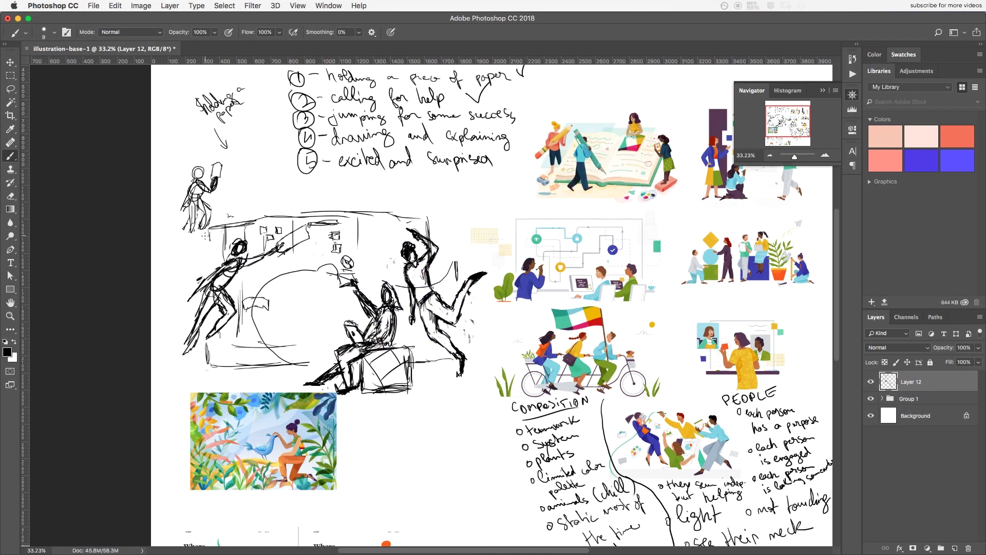
left_click_drag(215, 218, 210, 266)
left_click_drag(216, 209, 405, 209)
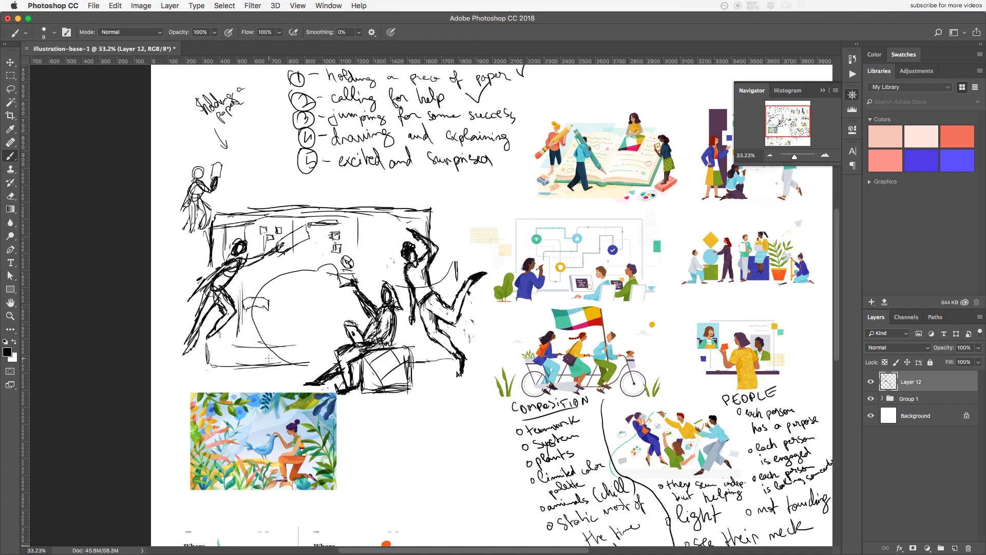
left_click_drag(255, 361, 306, 385)
mouse_move(284, 361)
left_mouse_down()
mouse_move(326, 280)
mouse_move(331, 289)
mouse_move(275, 350)
left_mouse_up()
mouse_move(267, 295)
left_mouse_down()
mouse_move(254, 339)
mouse_move(262, 355)
left_mouse_up()
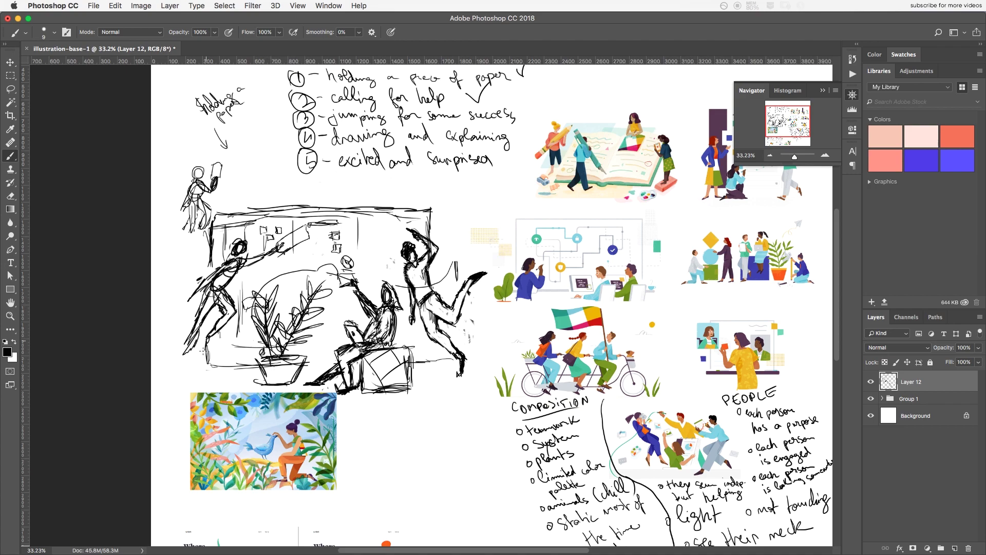
- Add feet to the left figure and move the small paper-holding figure up-left
left_click_drag(212, 327, 178, 348)
left_click_drag(207, 294, 203, 327)
key("l")
left_click_drag(182, 158, 184, 231)
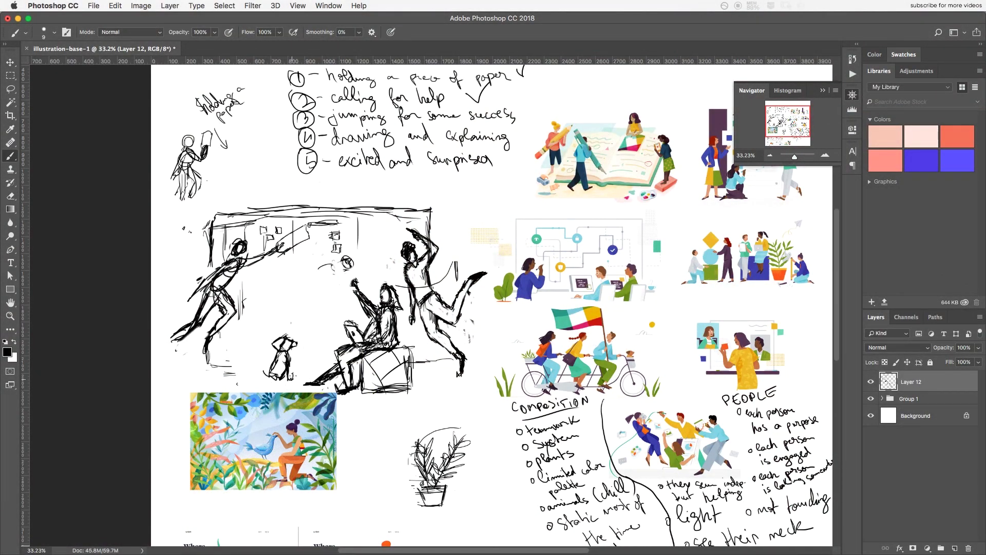
- Darken the dog sketch's body and legs in the cleaner scene sketch
left_click_drag(279, 354, 271, 381)
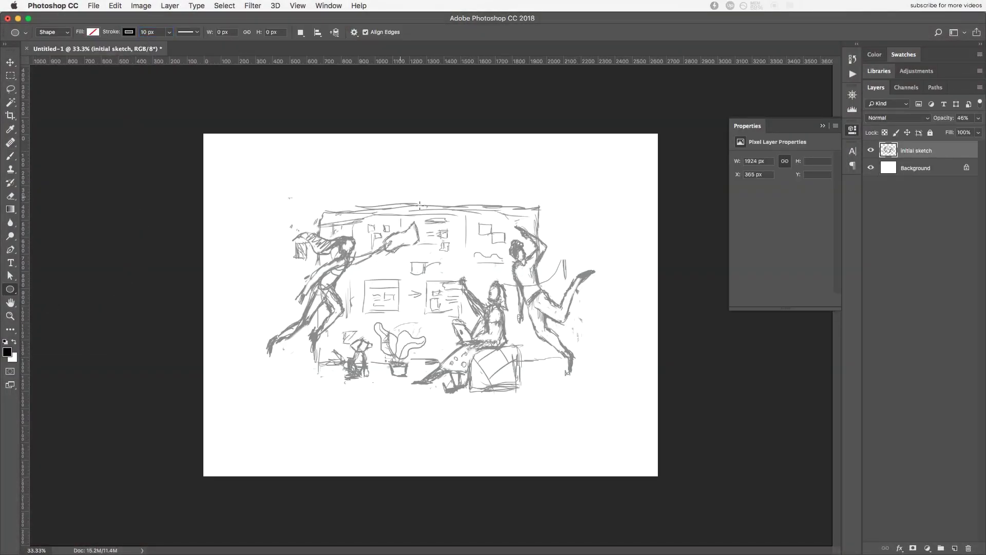
- Trace a stick figure with an ellipse head and Pen-drawn body, leg and arm
left_click_drag(339, 240, 355, 255)
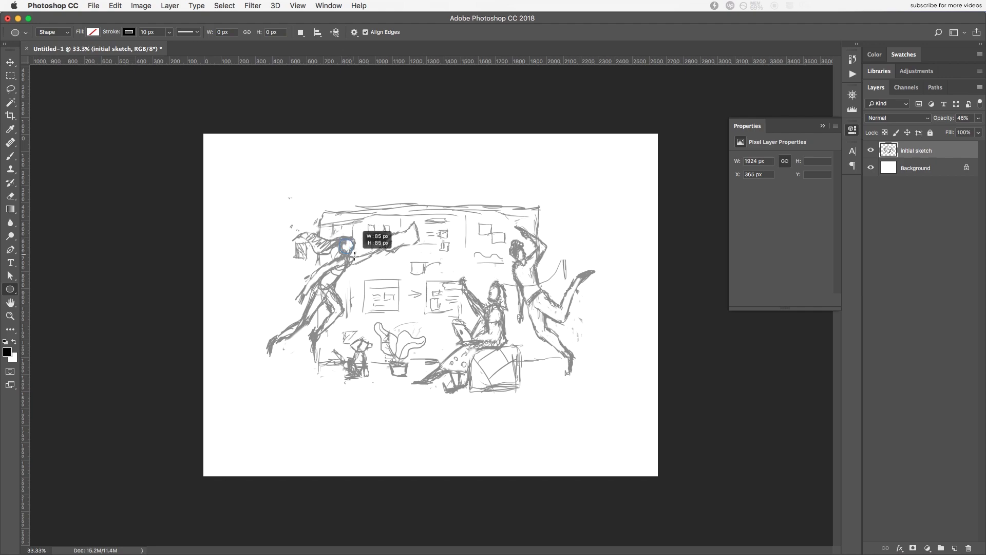
key("v")
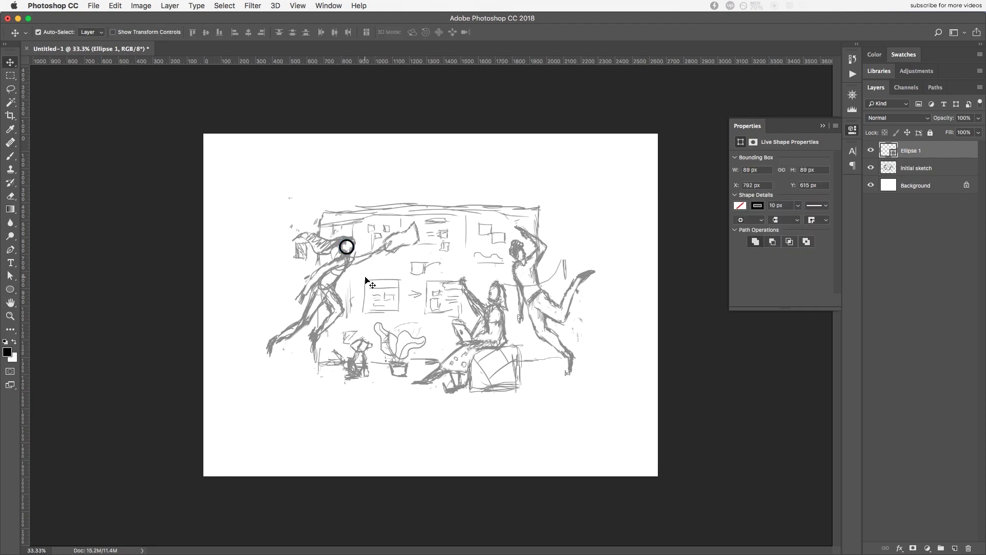
key("p")
left_click(347, 246)
left_click(324, 289)
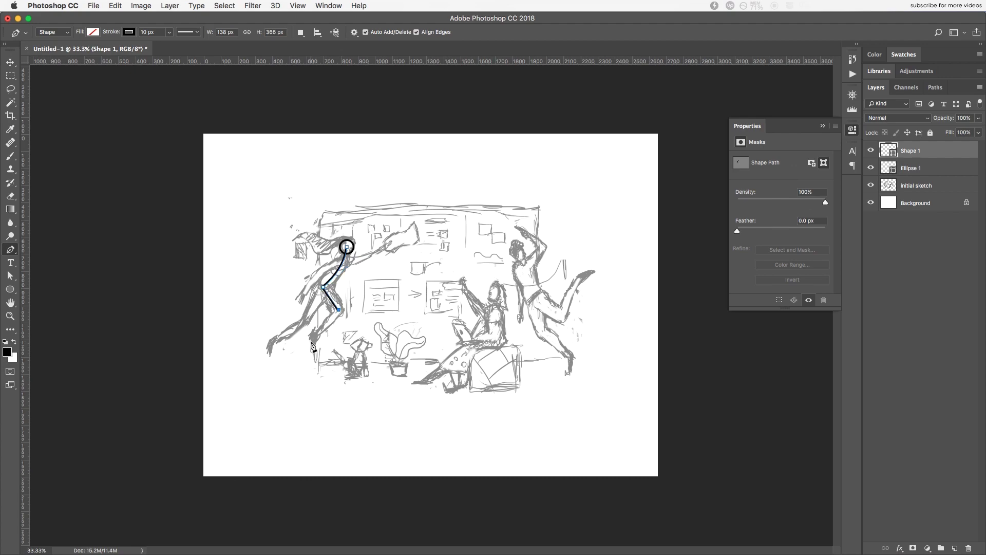
left_click(271, 339)
left_click(309, 316)
left_click(323, 289)
left_click(301, 301)
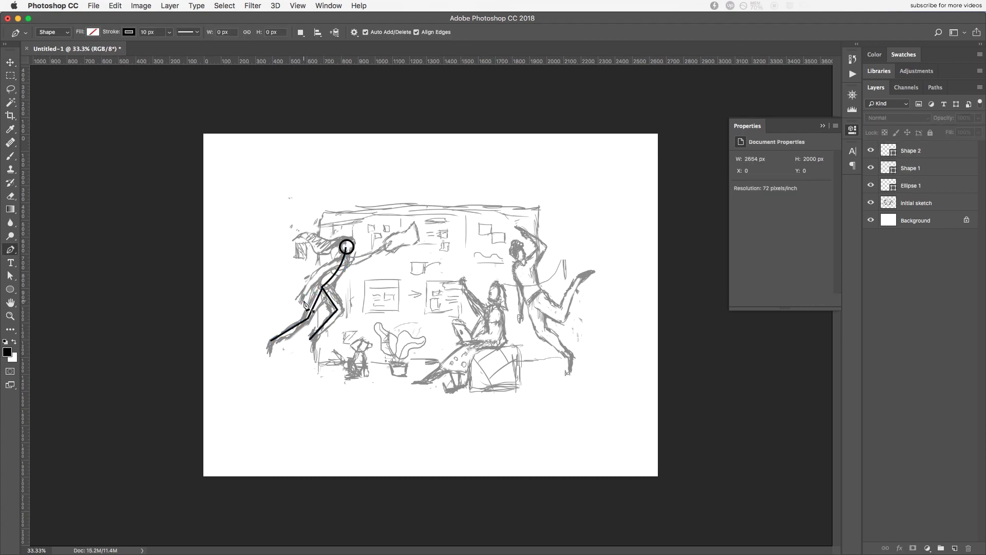
left_click(313, 272)
left_click(343, 263)
key("Escape")
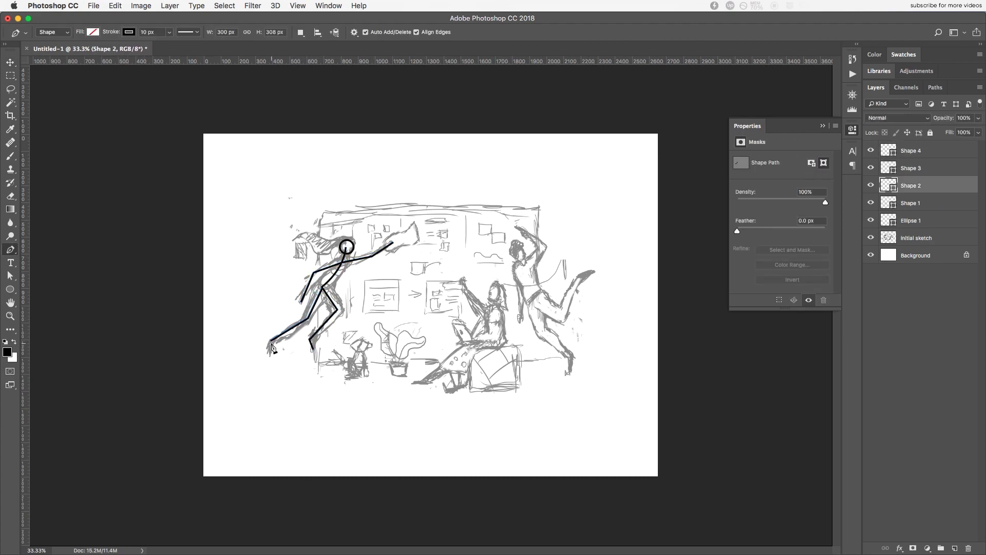
- Move the raised arm's top, elbow and lower anchor points to bend the arm
key("v")
left_click(872, 255)
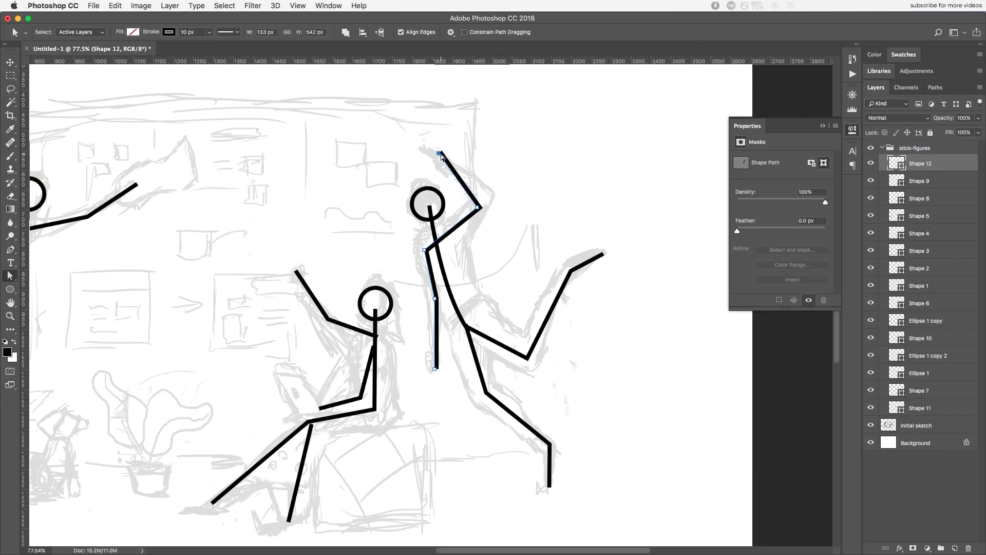
left_click_drag(459, 154, 473, 162)
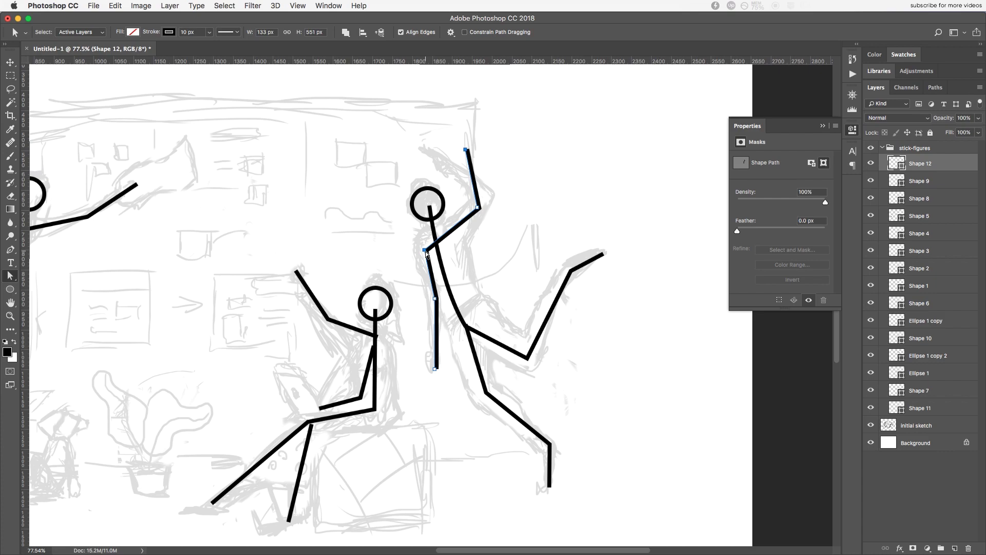
left_click_drag(414, 248, 415, 247)
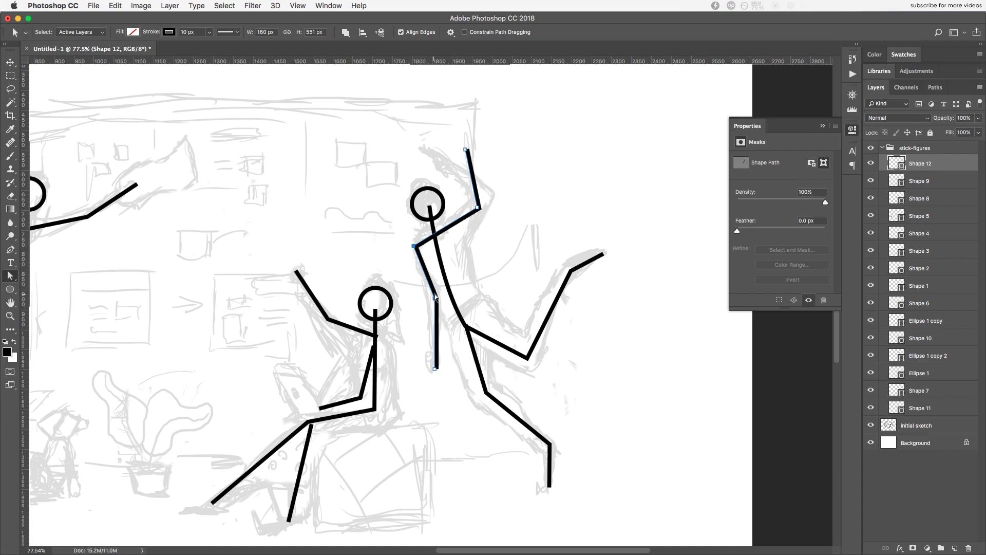
left_click_drag(437, 298, 428, 306)
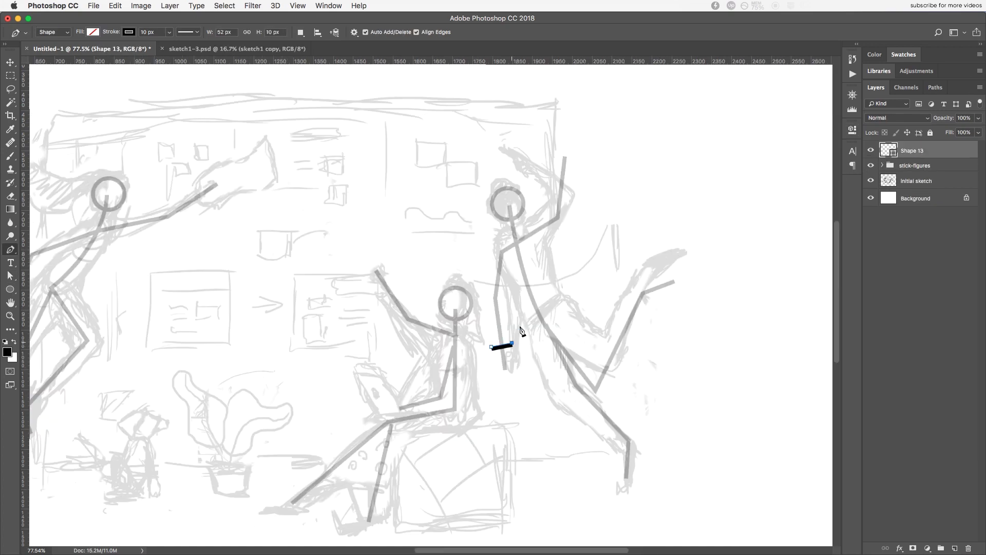
- Trace the right guy's curved trouser leg and lower leg outlines
mouse_move(492, 248)
left_mouse_down()
mouse_move(487, 266)
mouse_move(523, 262)
left_mouse_up()
left_click(491, 346)
left_click(499, 246)
left_click_drag(526, 325, 544, 346)
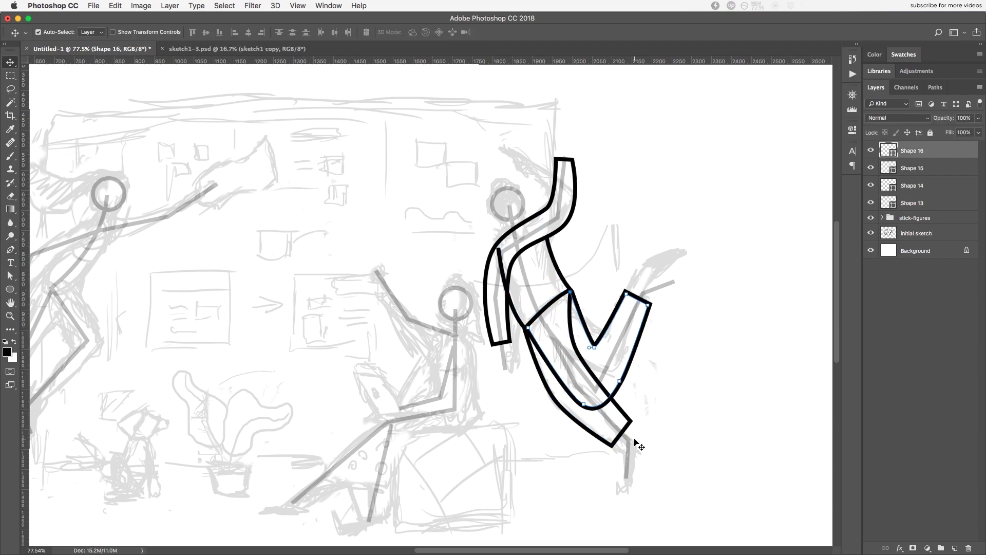
- Select the leg outline shapes and the anchors along the stick figure's arm
key("a")
left_click(553, 354)
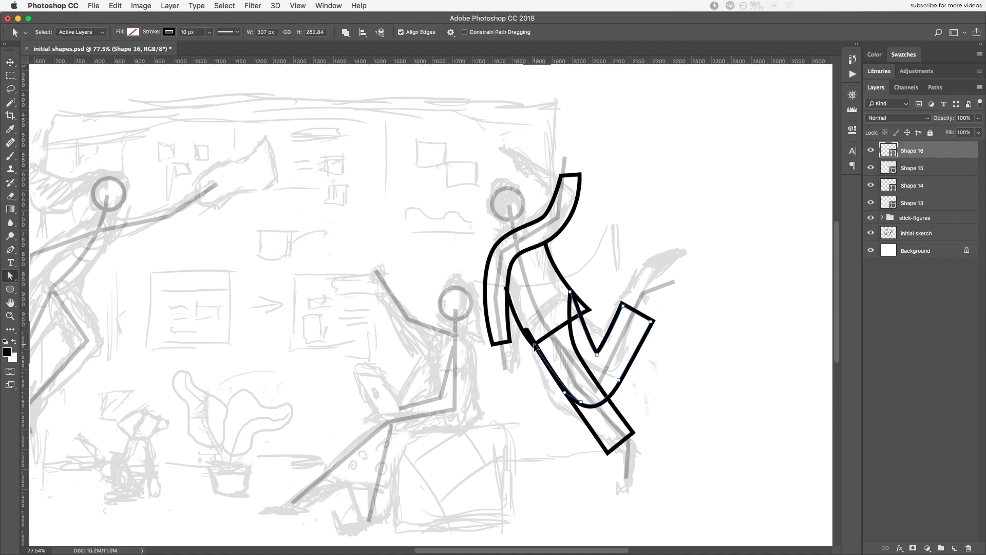
key("alt+bracketleft")
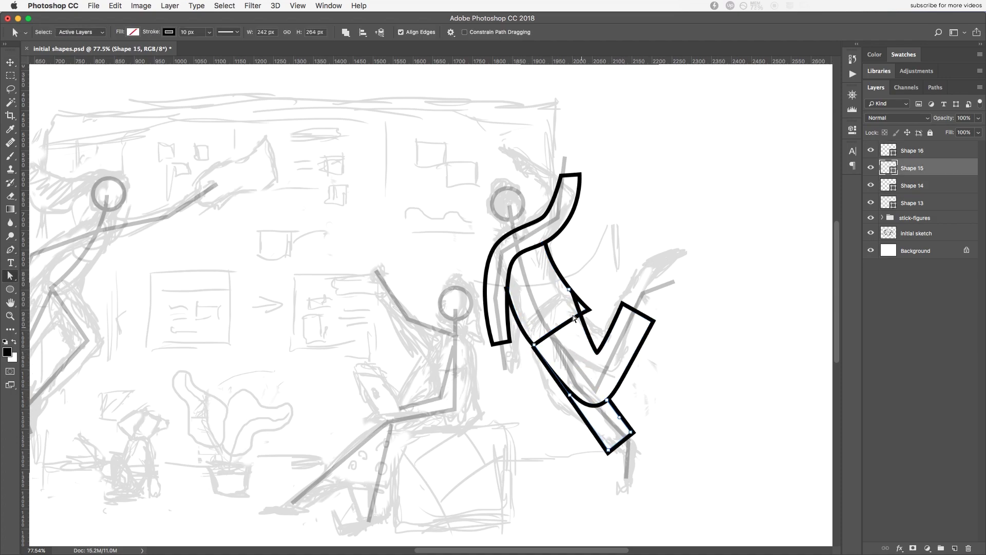
key("v")
key("a")
left_click(522, 252)
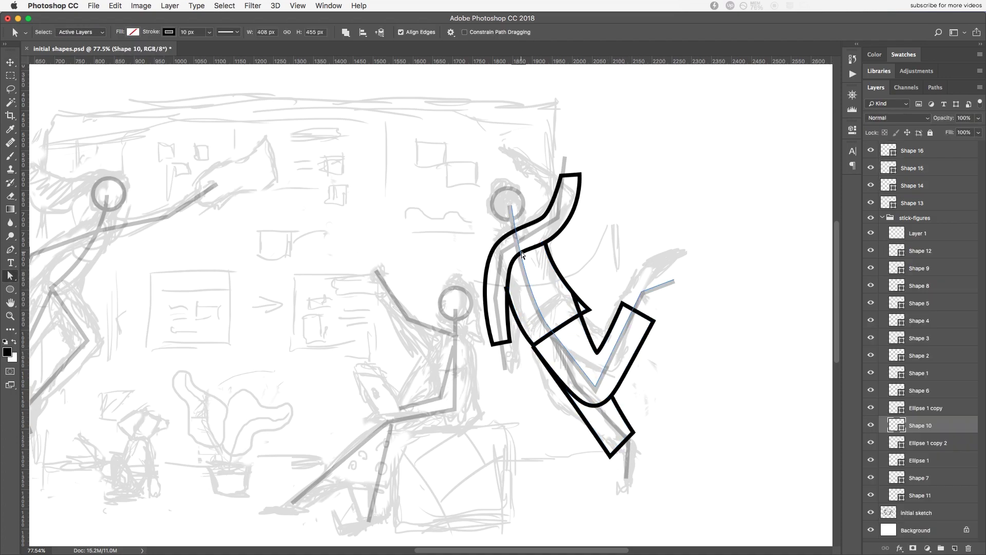
left_click_drag(555, 209, 571, 224)
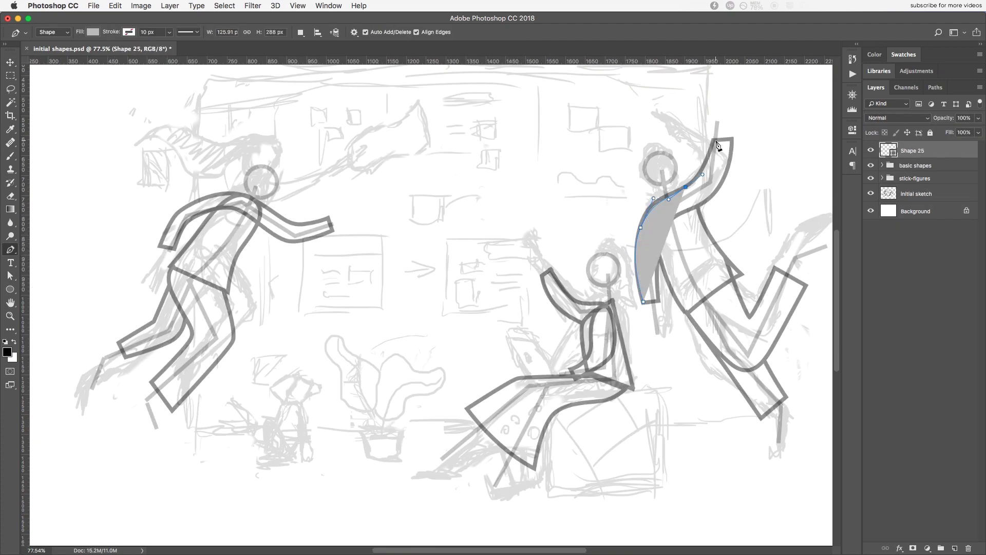
- Draw the right guy's filled torso-and-leg shape and his lower leg shape
left_click(667, 270)
left_click(742, 274)
left_click(686, 311)
left_click(746, 369)
left_click(803, 285)
left_click(780, 271)
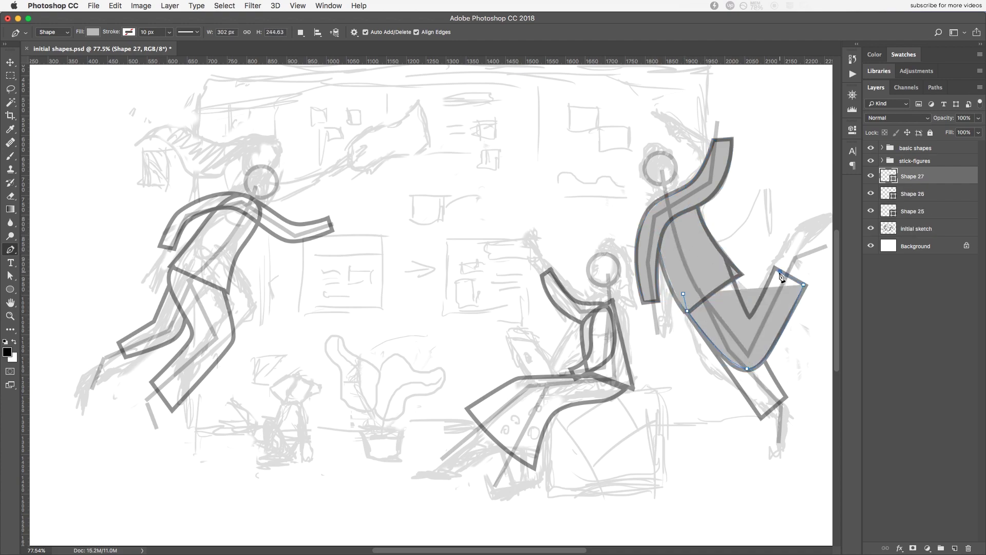
left_click(684, 294)
left_click(740, 310)
left_click(784, 397)
left_click(763, 416)
left_click(709, 331)
key("v")
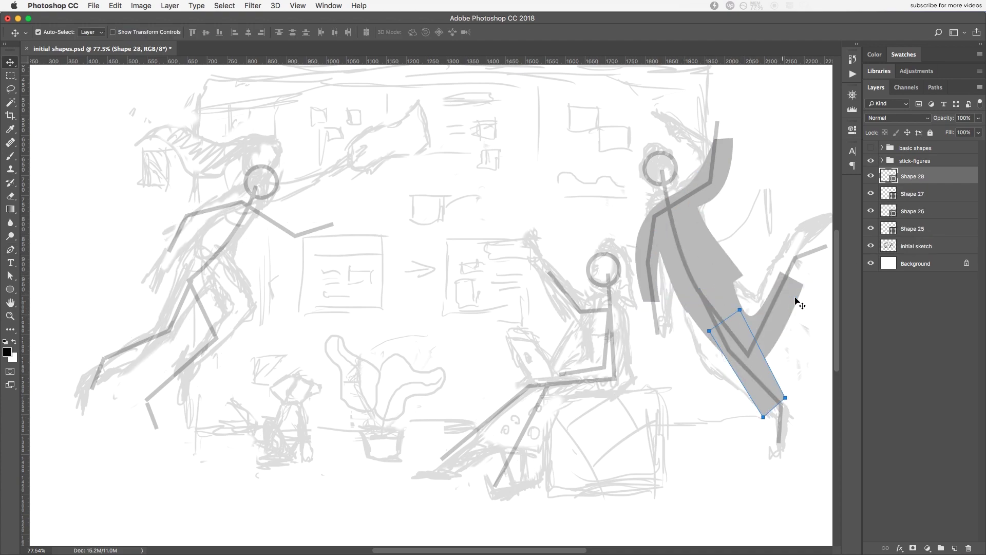
- Give the leg shapes a darker grey fill and move one lower in the stack
double_click(888, 175)
left_click(782, 353)
double_click(889, 228)
left_click(781, 352)
left_click_drag(917, 229, 935, 218)
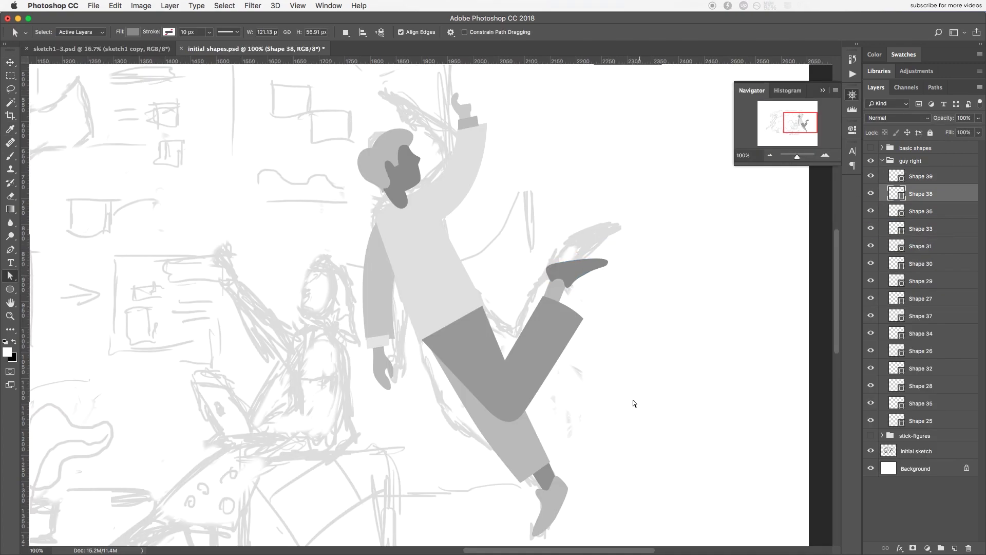
- Rotate the shoe shape with Free Transform
key("ctrl+t")
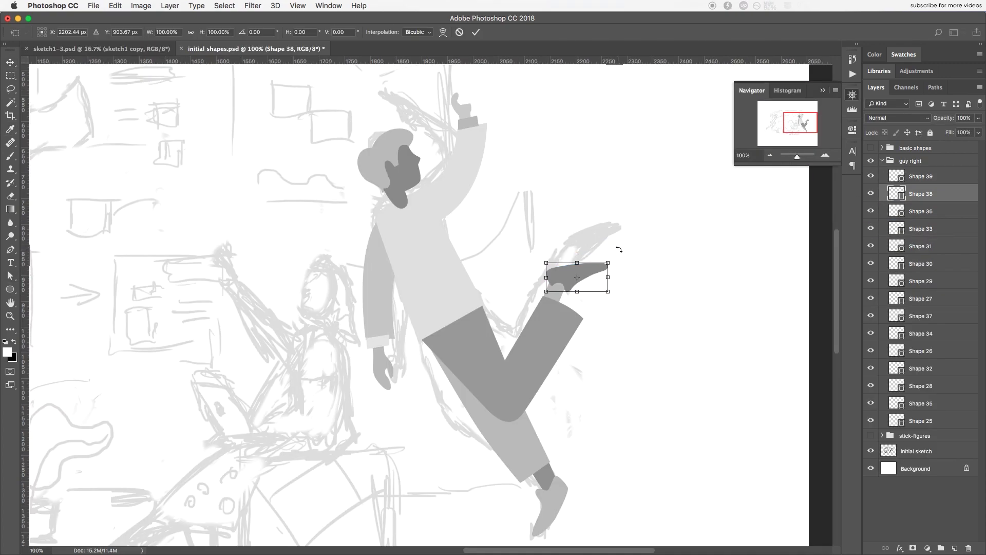
left_click_drag(619, 249, 623, 269)
key("Return")
scroll(557, 422, "down", 5)
left_click(555, 420)
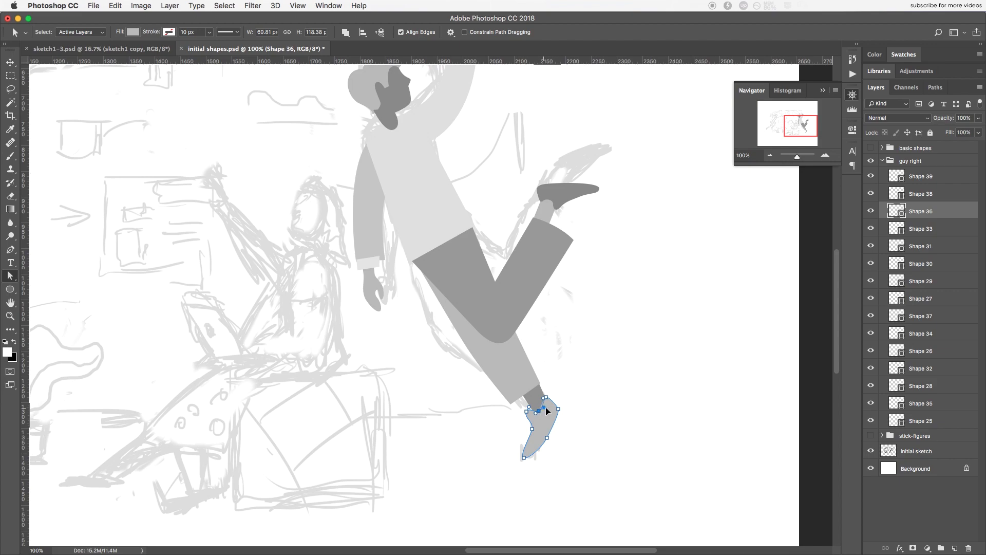
left_click(647, 379)
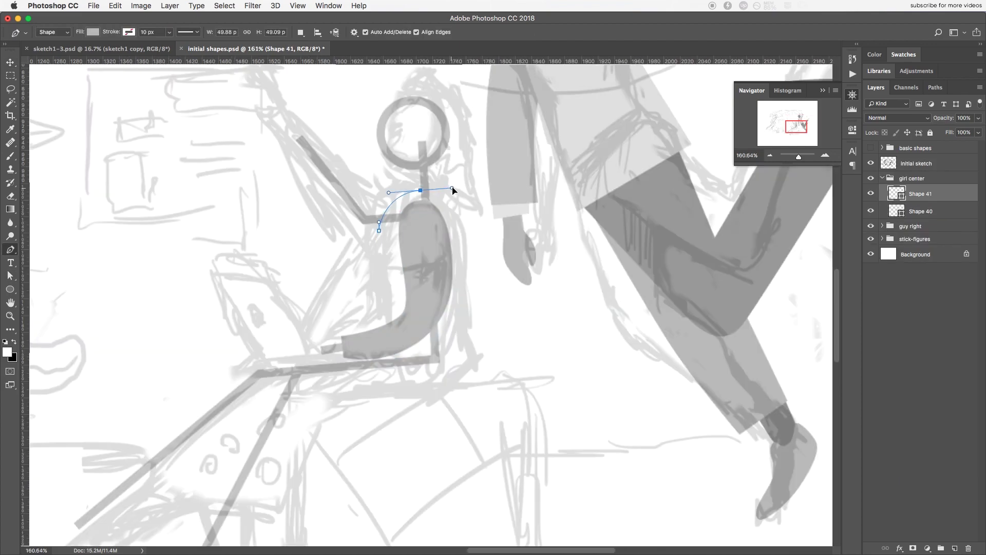
- Draw the centre girl's torso shape and move it down one layer
left_click(469, 249)
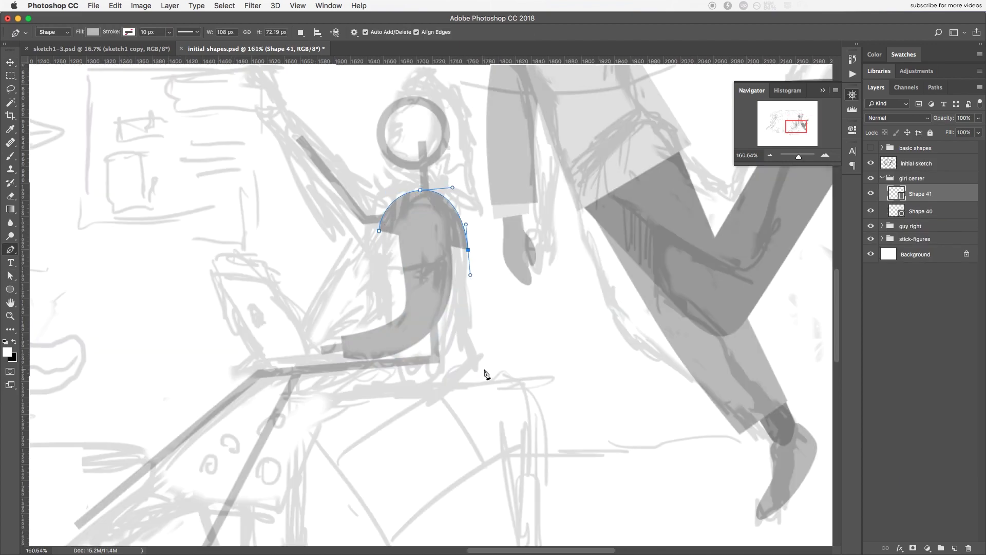
left_click(483, 372)
left_click(374, 353)
left_click(379, 230)
left_click(420, 190)
key("ctrl+[")
scroll(391, 270, "up", 3)
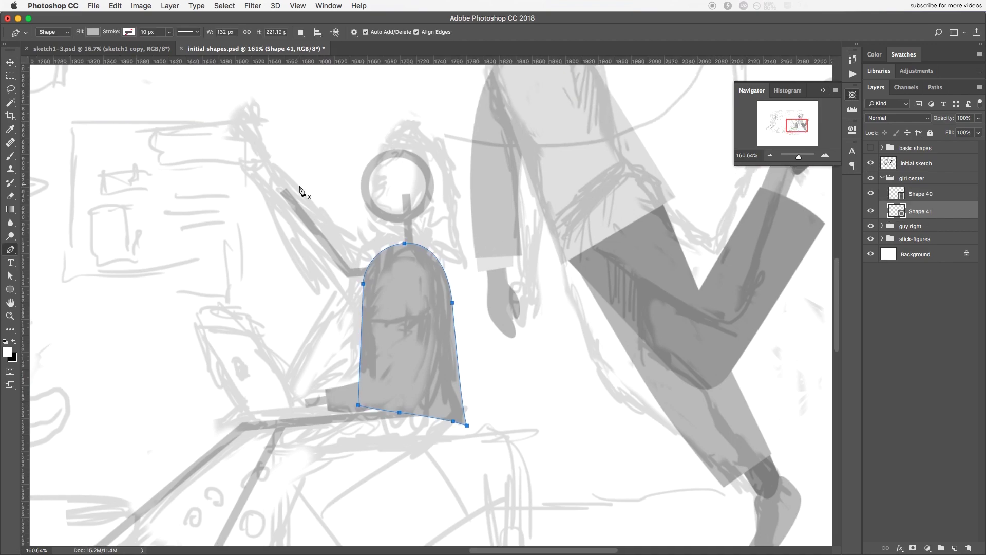
- Draw the centre girl's raised arm shape from shoulder to hand
left_click(403, 254)
left_click(358, 251)
left_click(290, 178)
left_click(259, 189)
left_click(324, 287)
key("Return")
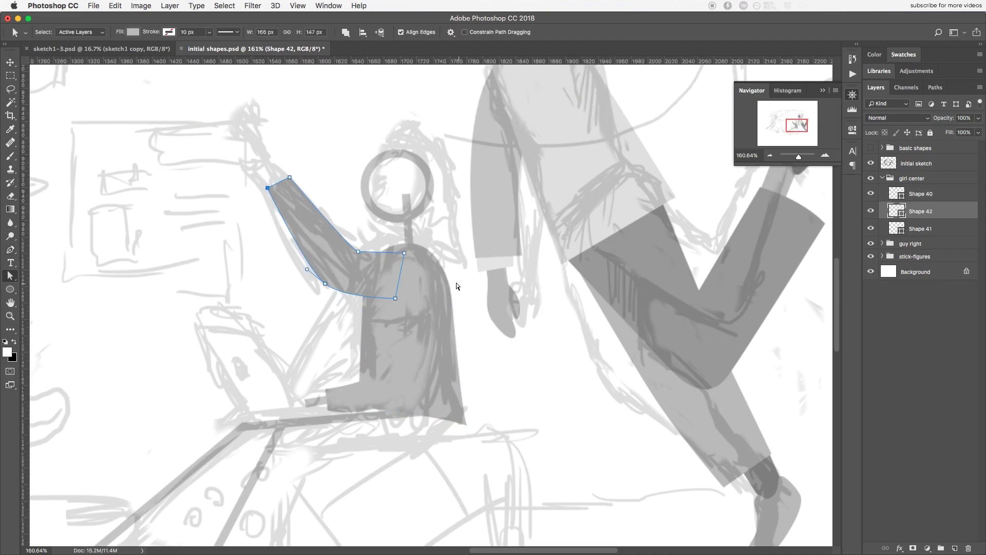
scroll(454, 282, "down", 5)
- Draw the curved lap and skirt shape along the thigh
left_click(498, 279)
left_click_drag(463, 328, 428, 334)
left_click_drag(357, 345, 337, 368)
scroll(337, 367, "down", 3)
left_click(347, 397)
left_click_drag(290, 389, 265, 375)
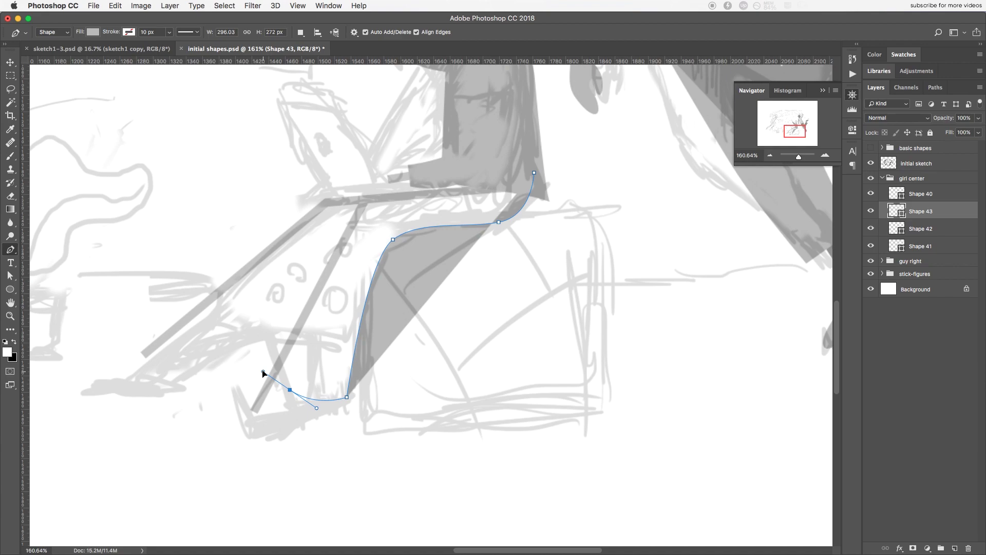
left_click(201, 291)
left_click_drag(312, 200, 337, 182)
left_click(534, 172)
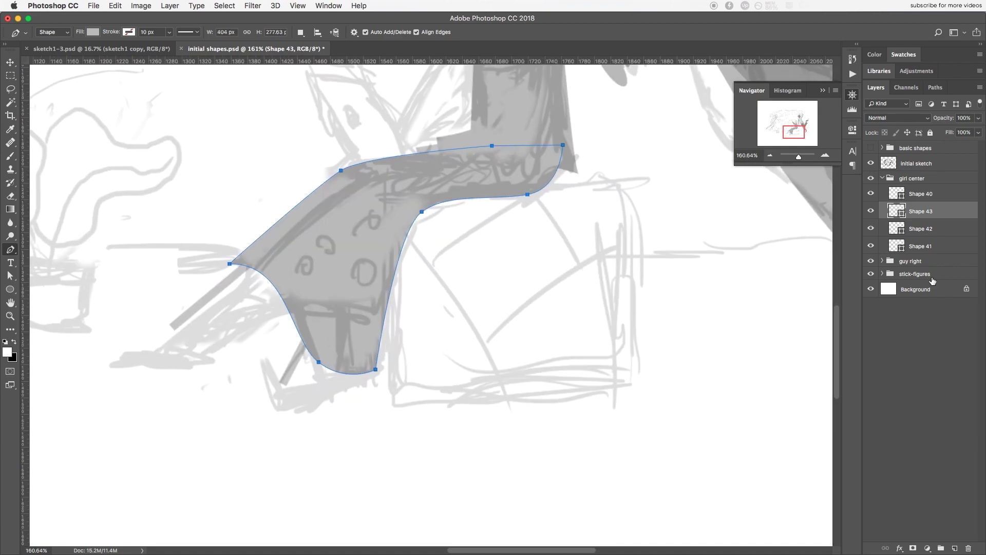
- Add a thin sliver shape along the shin beneath the leg
left_click(357, 280)
left_click(287, 382)
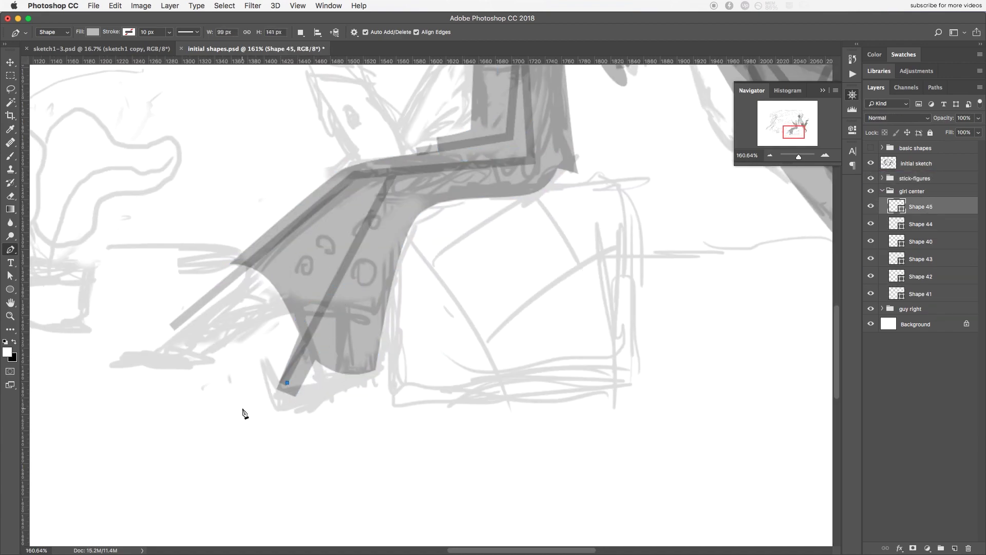
left_click(265, 411)
left_click(289, 408)
key("a")
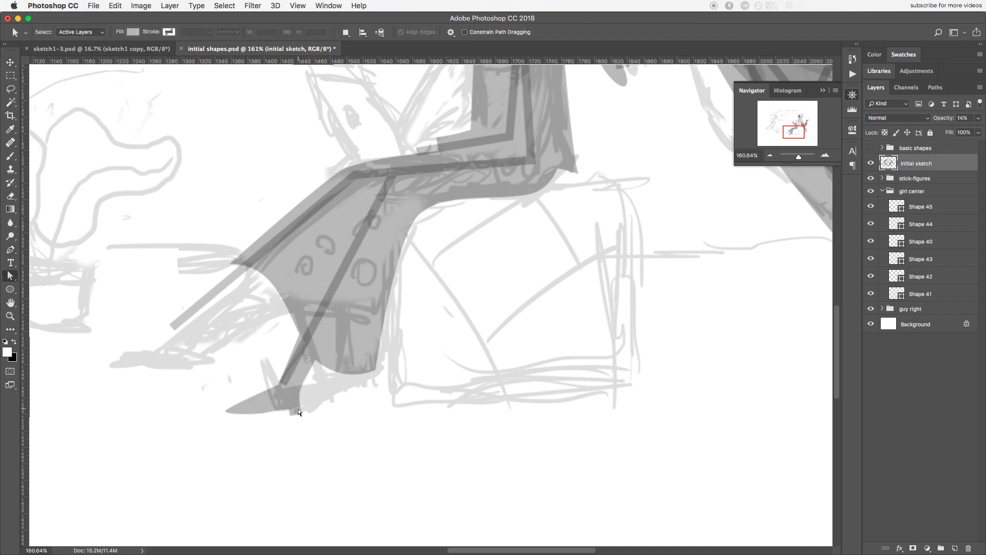
left_click(286, 417)
- Draw a curved foot shape along the upper leg
key("p")
left_click(308, 258)
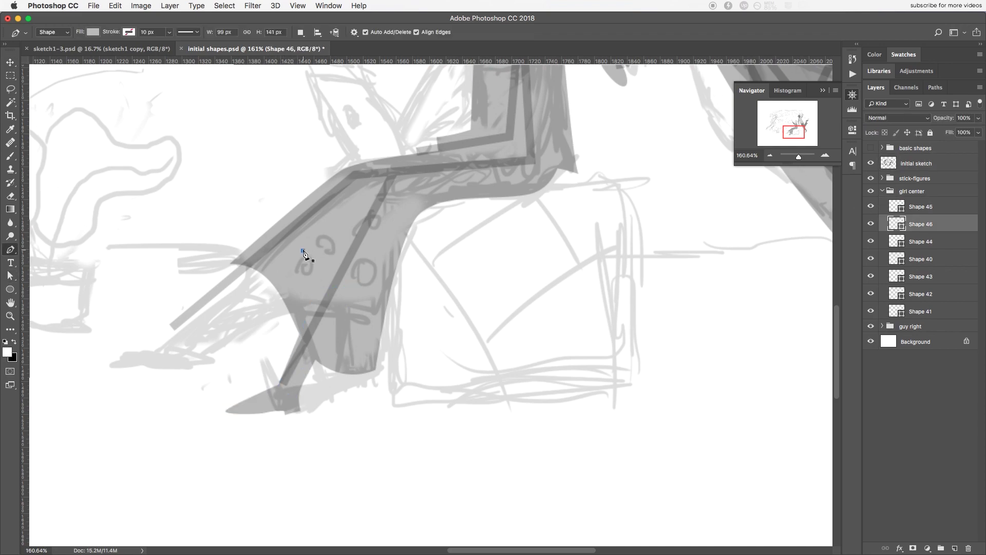
left_click(165, 332)
left_click(181, 319)
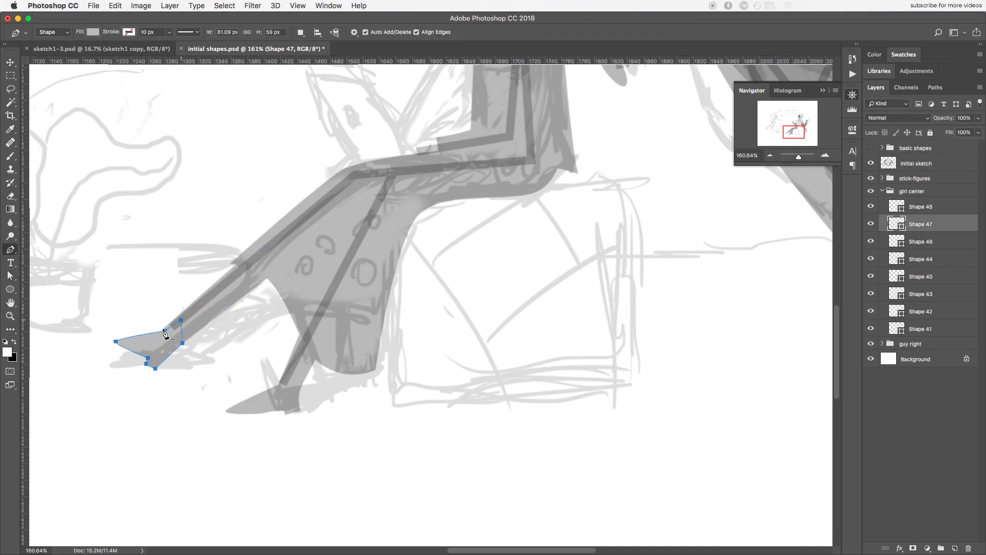
left_click_drag(180, 319, 132, 466)
- Add a filled quadrilateral shape near the torso
left_click(259, 222)
left_click(305, 317)
left_click(398, 310)
left_click(389, 294)
left_click(347, 291)
left_click(316, 223)
left_click(260, 222)
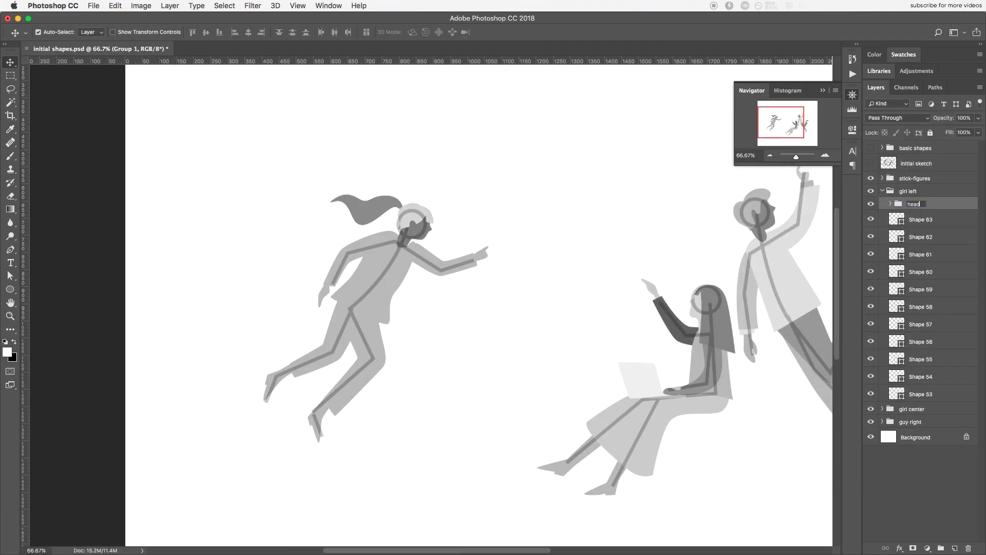
- Move Shape 61 lower in the left girl's torso stack and select Shape 56
mouse_move(920, 255)
left_mouse_down()
mouse_move(940, 331)
mouse_move(940, 385)
mouse_move(947, 296)
left_mouse_up()
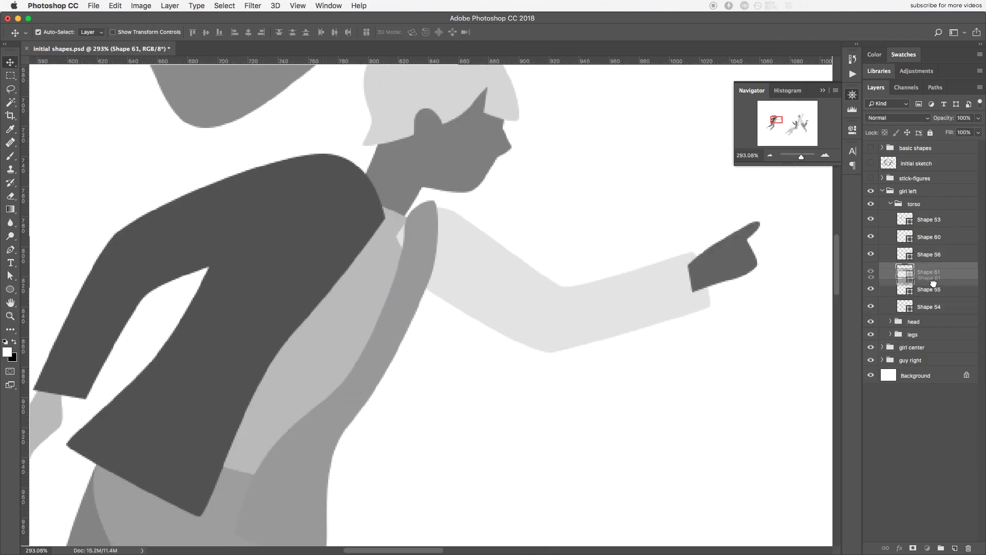
mouse_move(933, 283)
left_mouse_down()
mouse_move(928, 312)
mouse_move(928, 271)
left_mouse_up()
left_click(437, 211)
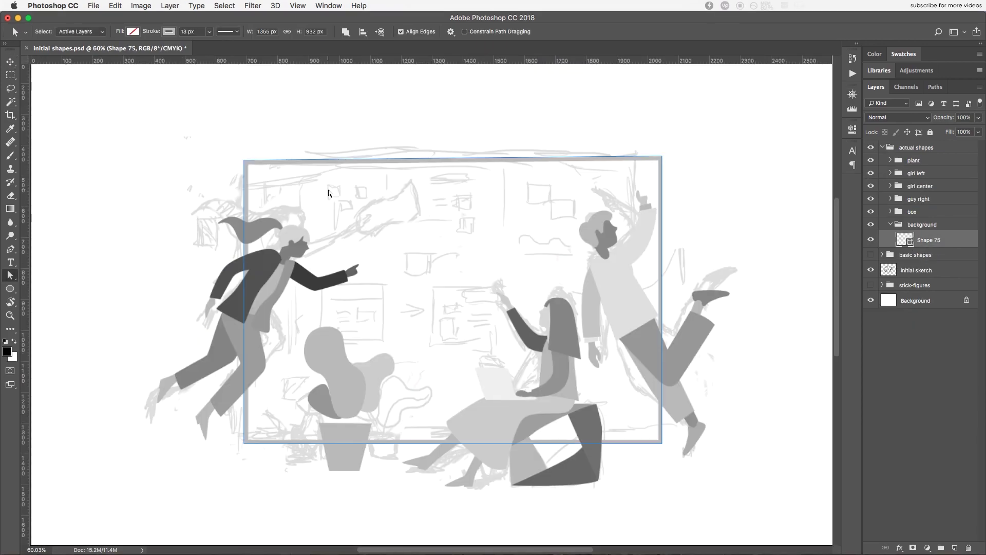
- Draw several small note shapes across the whiteboard
key("p")
left_click(324, 183)
left_click(339, 198)
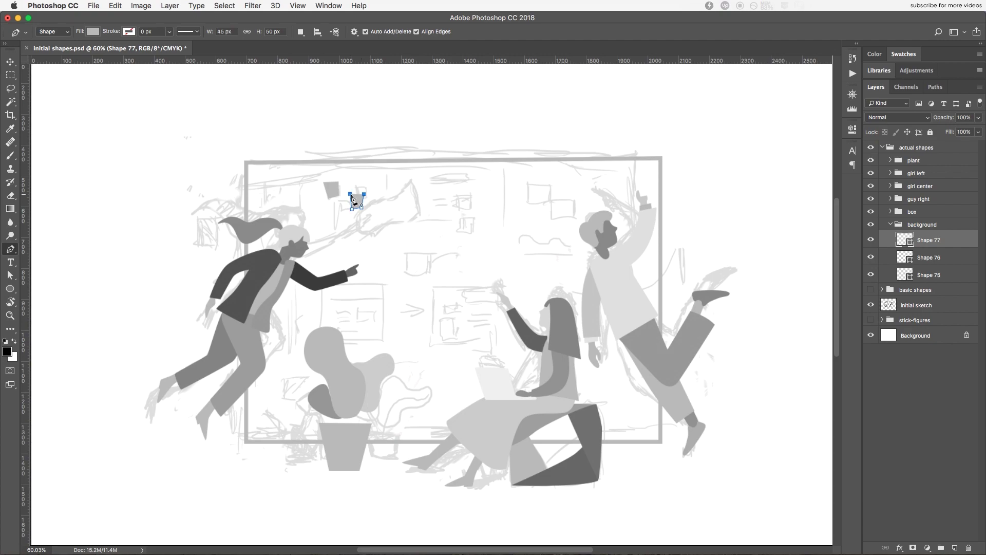
left_click(428, 201)
left_click(443, 199)
left_click(443, 216)
left_click(428, 216)
left_click(454, 219)
left_click(460, 183)
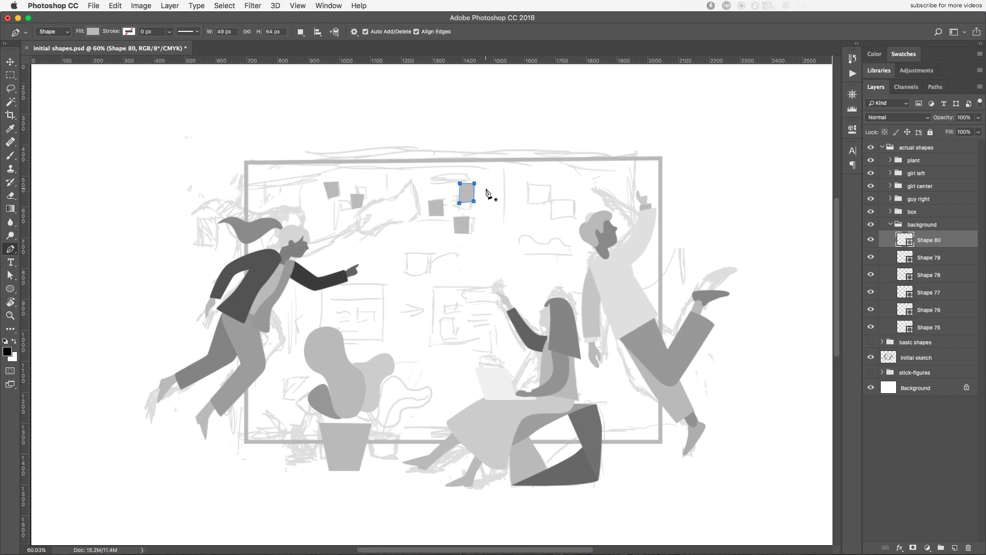
- Adjust a note's anchor and add another note near the board's right side
key("a")
key("p")
left_click(528, 181)
left_click(550, 201)
left_click(531, 202)
left_click(563, 198)
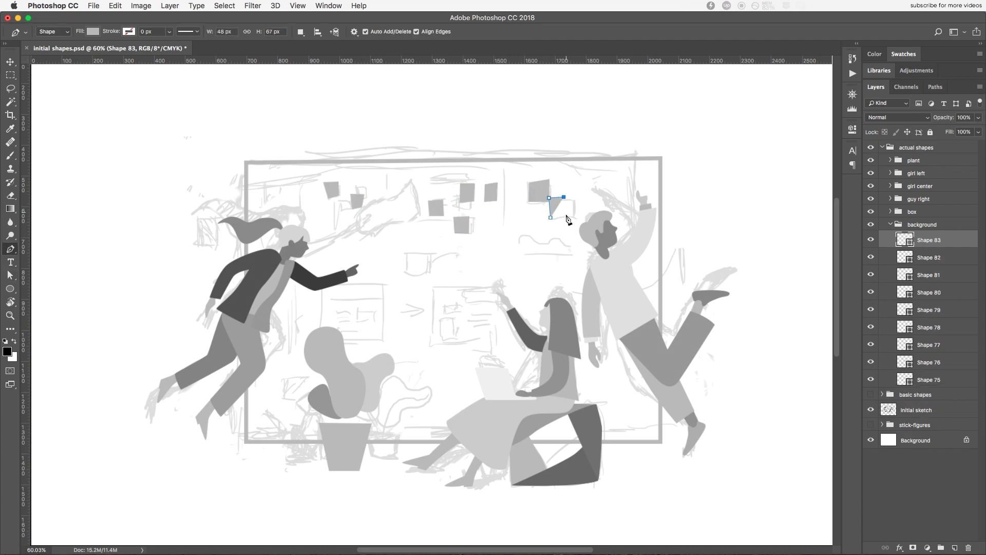
- Draw a grey ellipse on the whiteboard and duplicate it
key("u")
mouse_move(420, 176)
left_mouse_down()
mouse_move(444, 198)
mouse_move(434, 230)
mouse_move(527, 209)
mouse_move(576, 239)
left_mouse_up()
key("v")
key("p")
key("a")
- Add a straight line and a rectangle frame with no fill
left_click(135, 37)
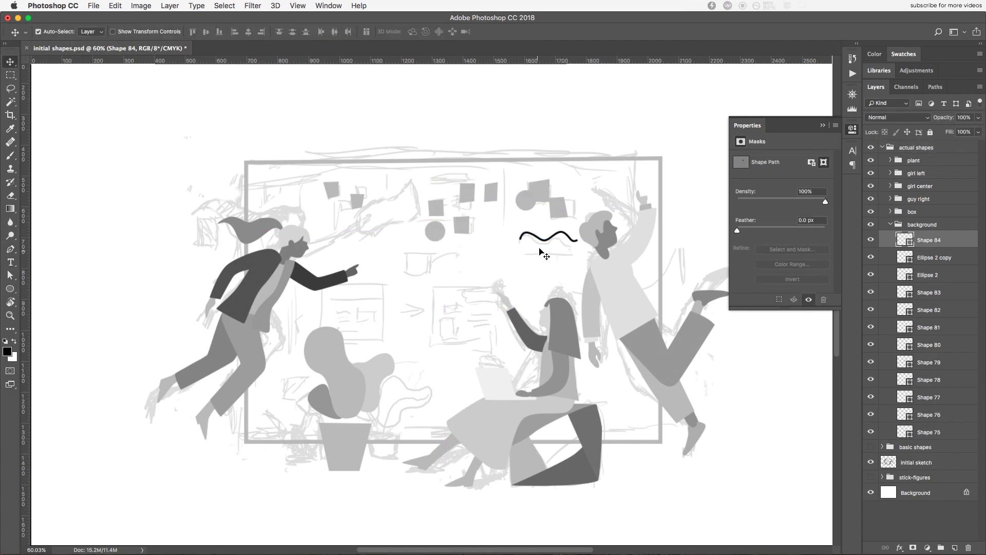
key("p")
left_click(524, 249)
left_click(578, 248)
left_click(322, 283)
left_click(93, 32)
left_click(54, 53)
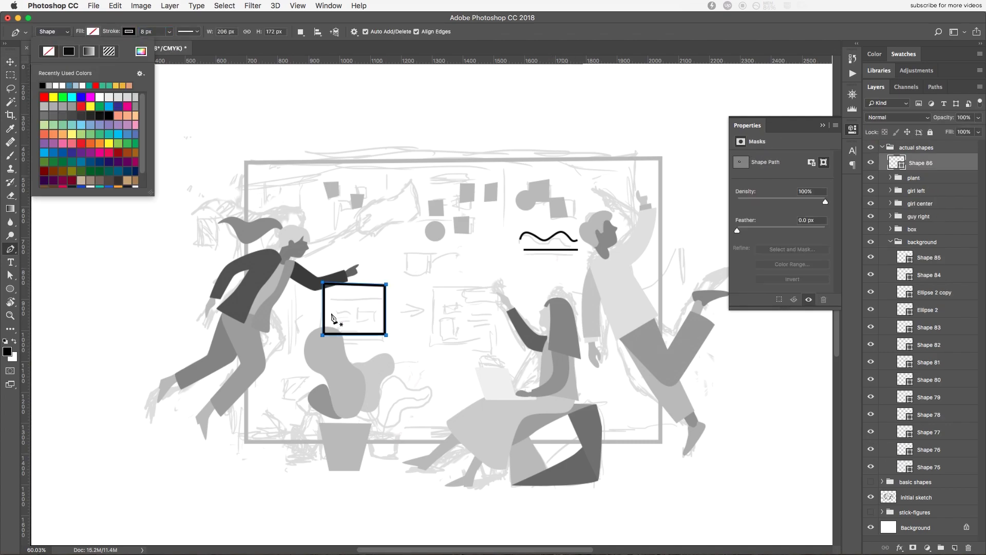
key("v")
left_click(402, 276)
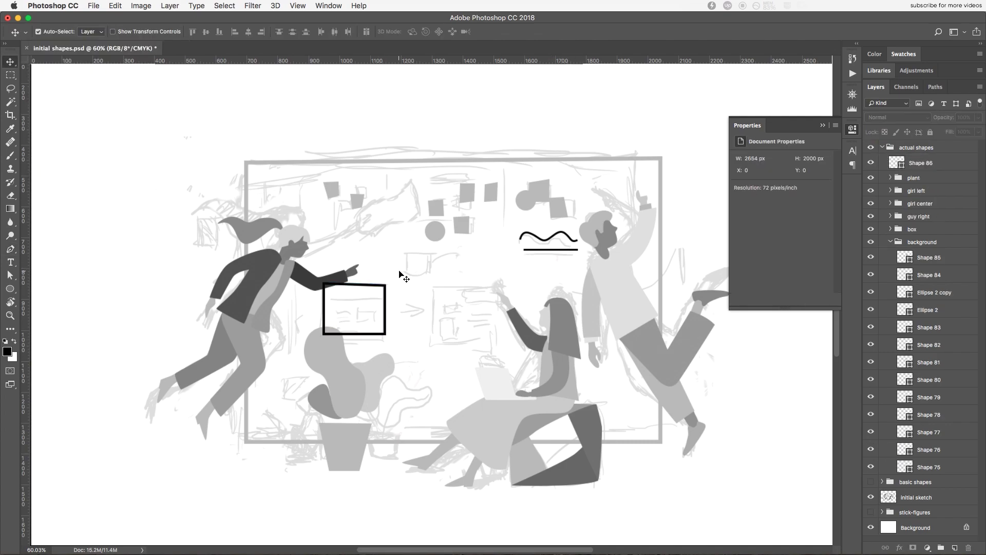
- Draw a horizontal line across the card's top
key("p")
left_click(324, 295)
left_click(386, 295)
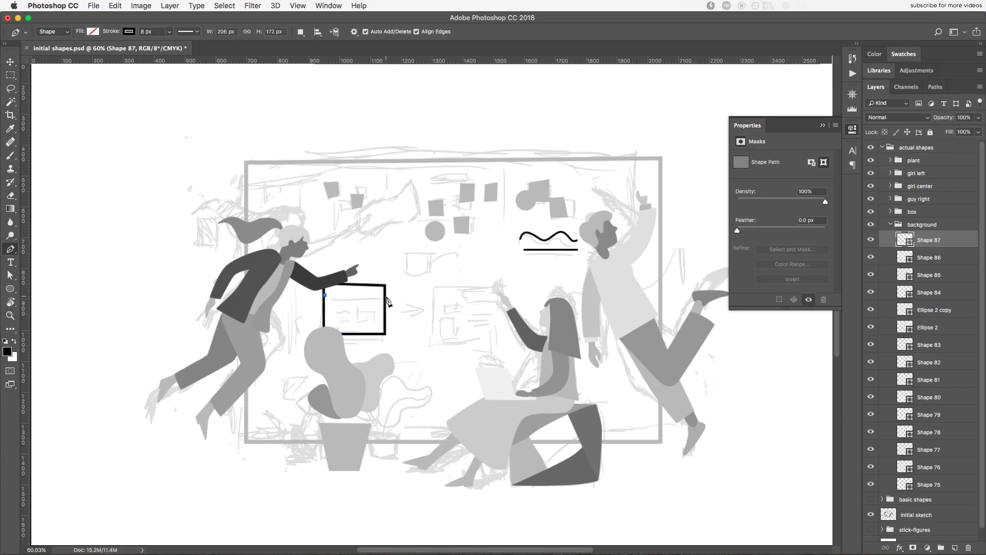
key("v")
- Draw a small squiggle path inside the card
key("p")
left_click(329, 310)
left_click(339, 307)
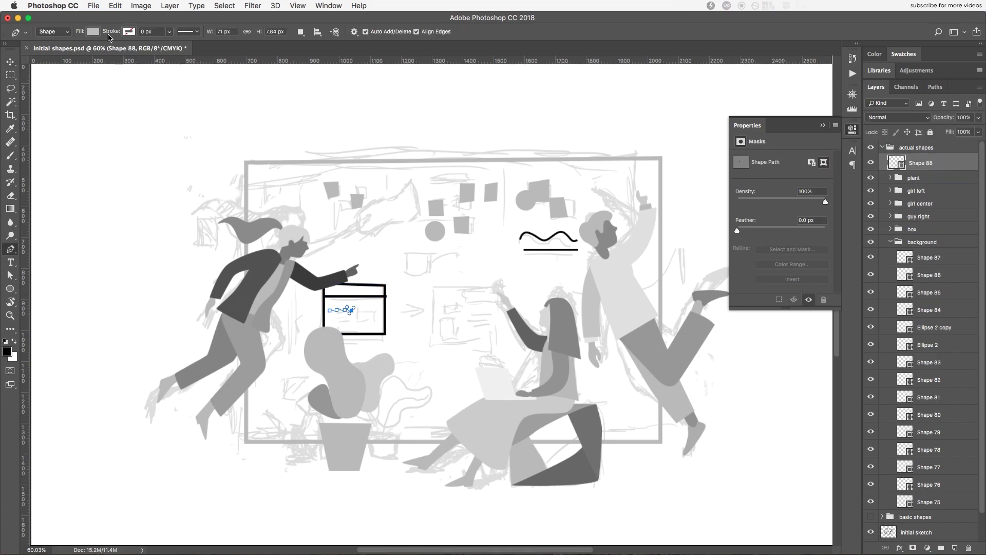
key("v")
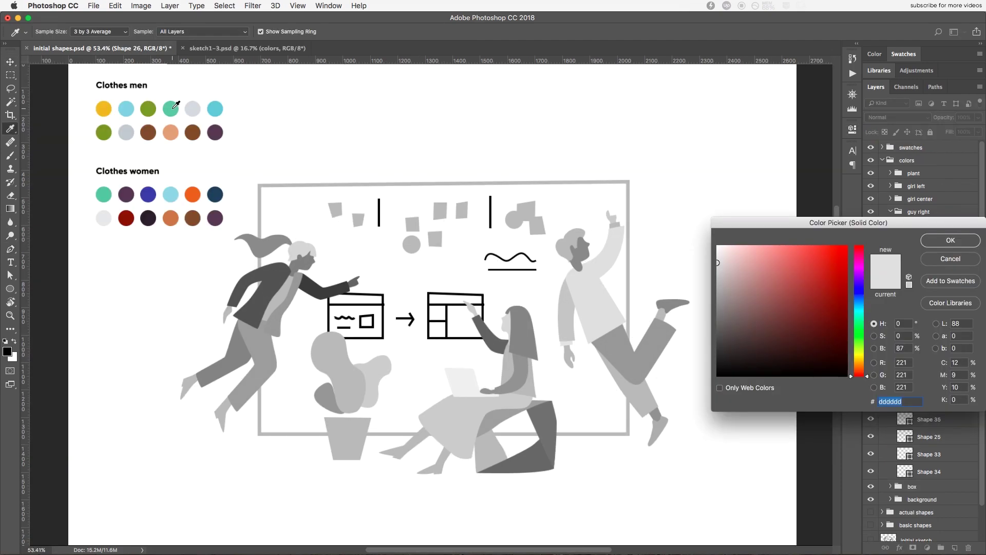
- Try green and olive swatches on the shirt, then settle on cyan
left_click(172, 108)
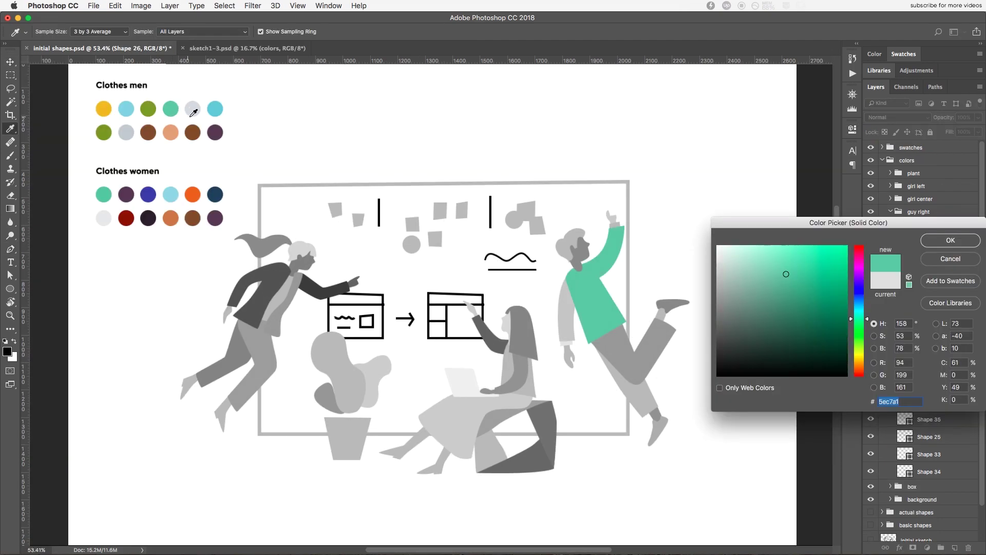
left_click(150, 108)
left_click(223, 105)
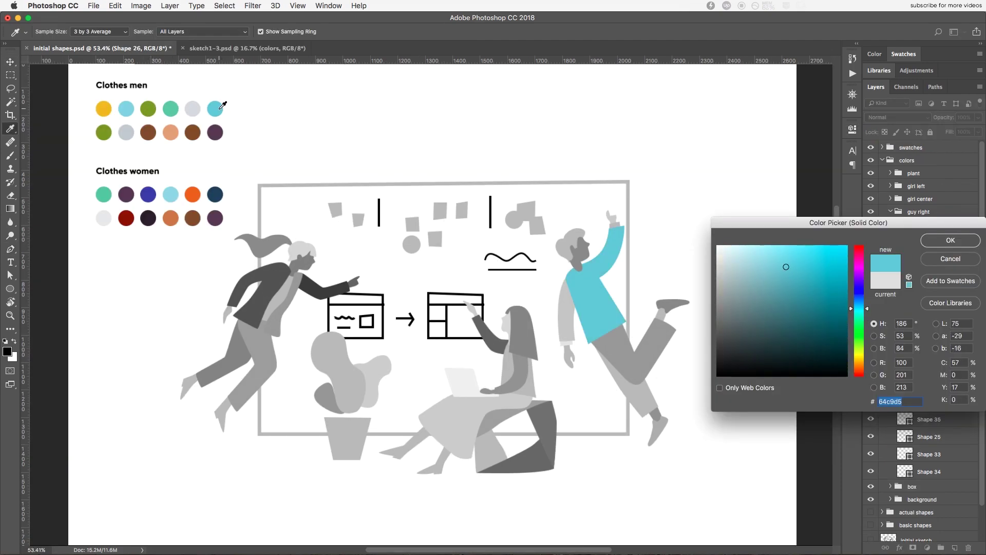
left_click(951, 240)
key("v")
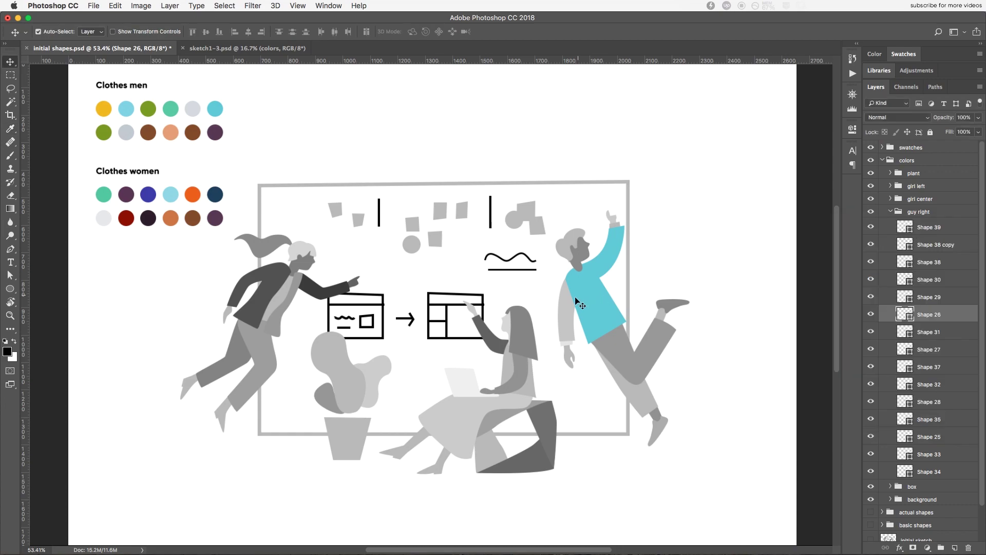
- Colour the man's arm to match the shirt's cyan, then reopen the shirt's fill
left_click(567, 312)
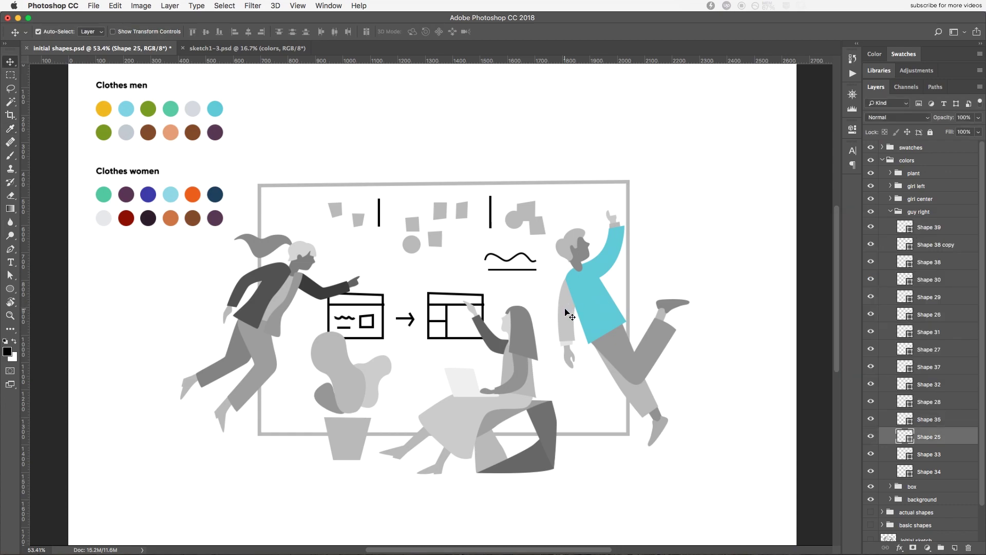
double_click(900, 430)
left_click(127, 109)
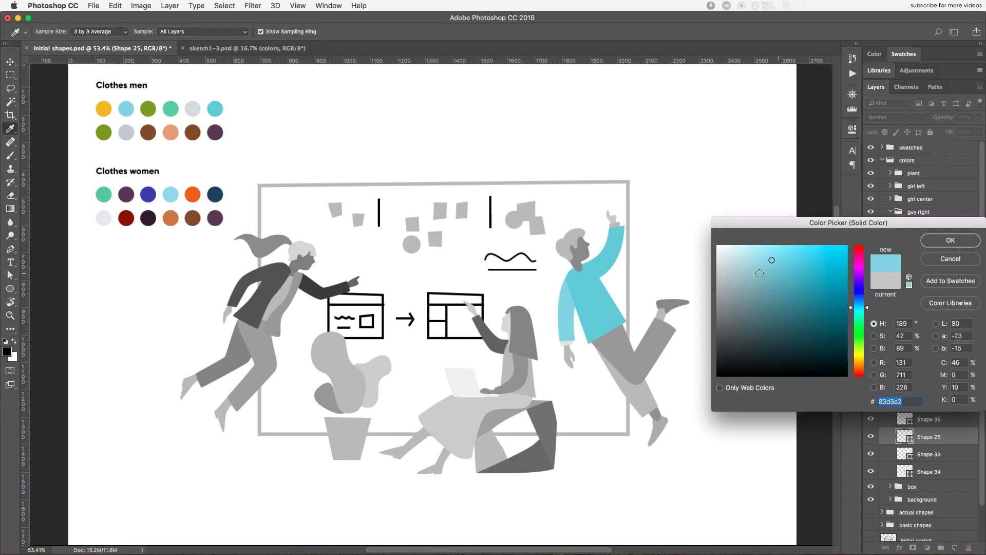
left_click(589, 286)
left_click(938, 244)
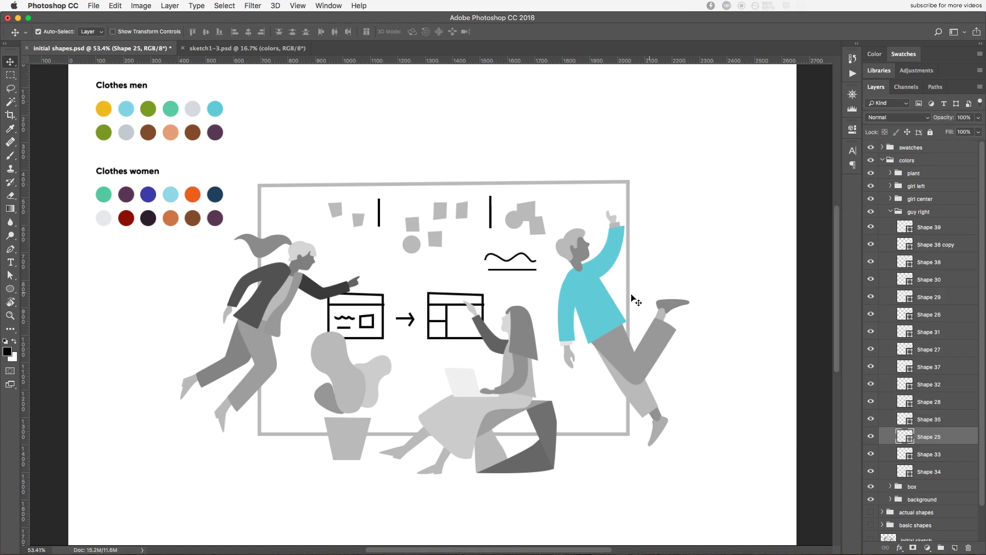
left_click(589, 310)
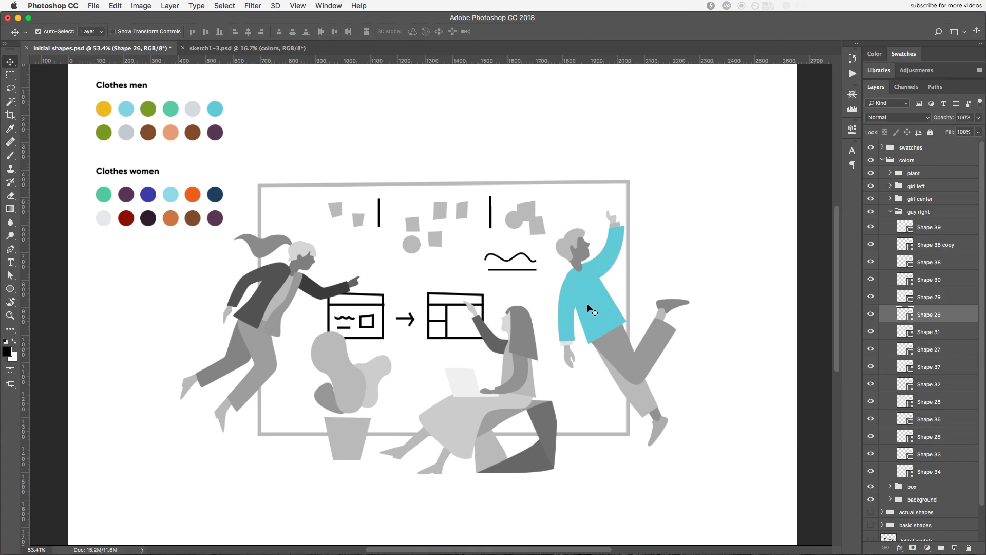
double_click(906, 314)
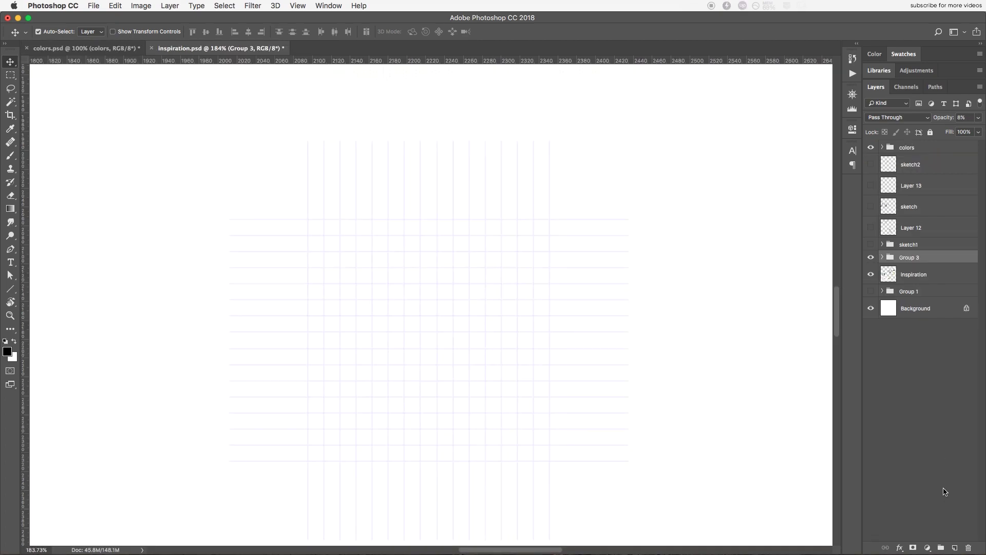
- On a new layer, paint a row of black dots with a hard round brush
left_click(952, 546)
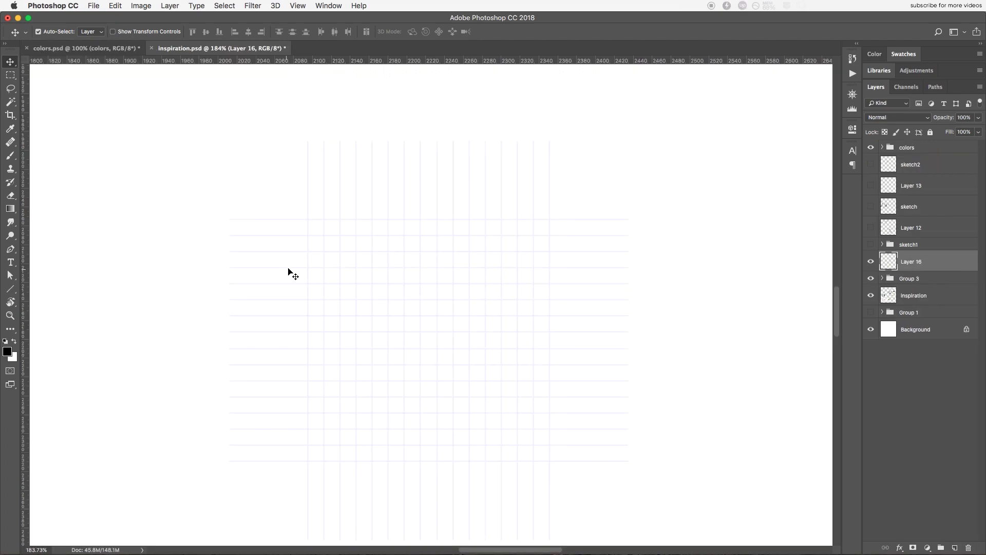
key("b")
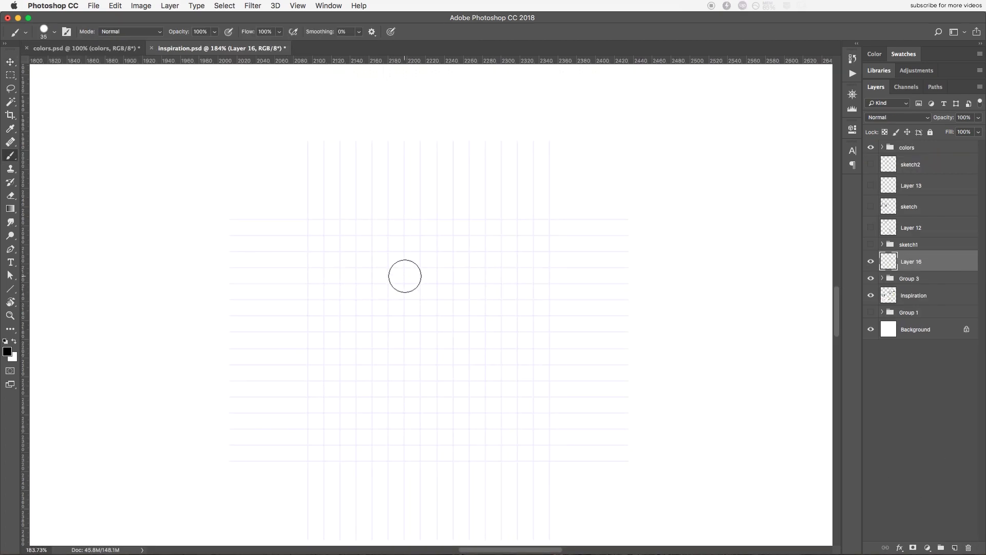
right_click(405, 276)
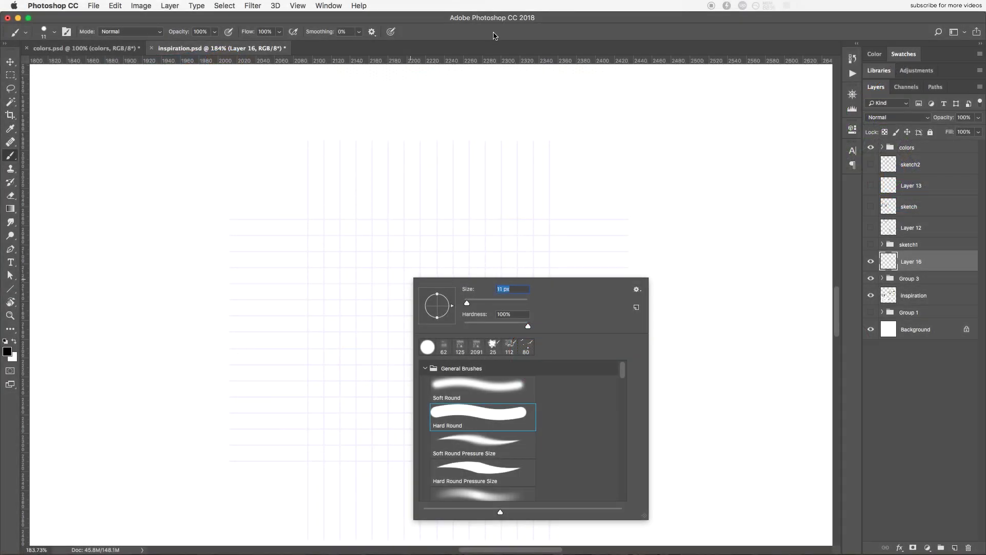
key("Return")
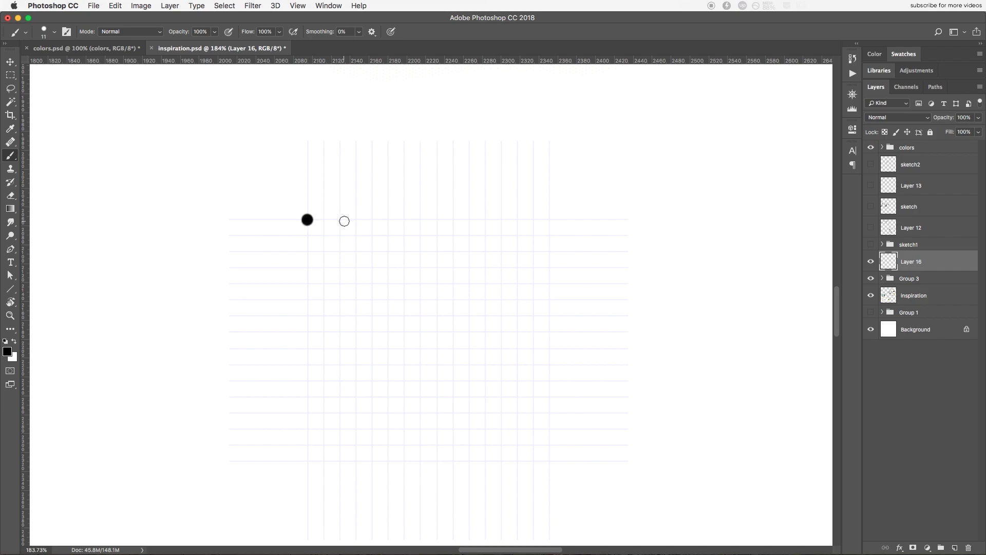
key("super+z")
right_click(314, 226)
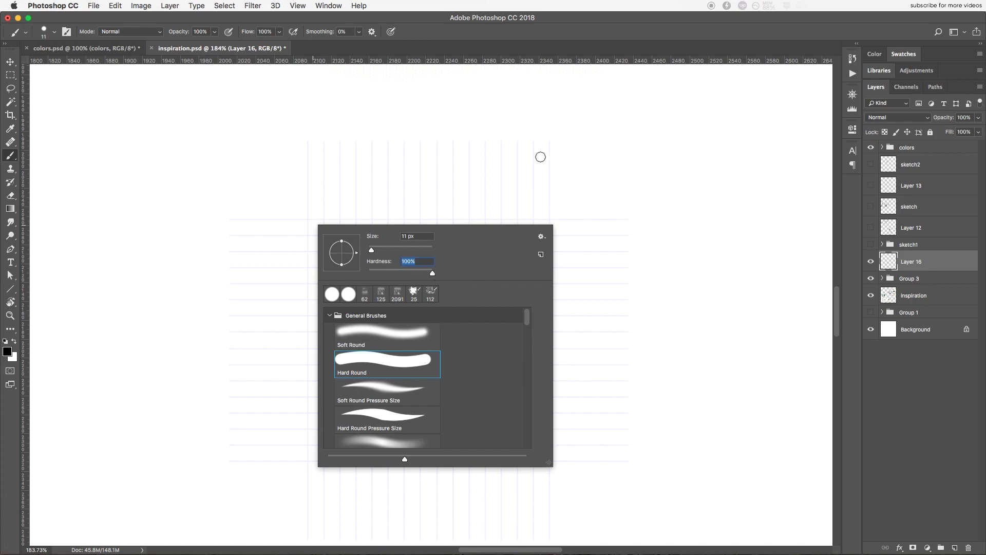
key("Return")
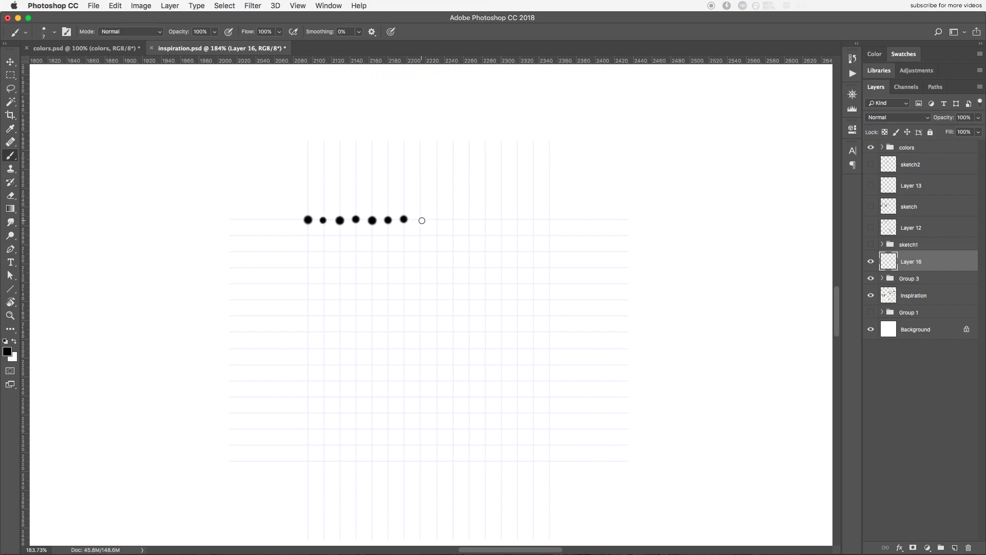
key("super+1")
- Duplicate the dot row, flip it, and offset it slightly right for a staggered row
key("v")
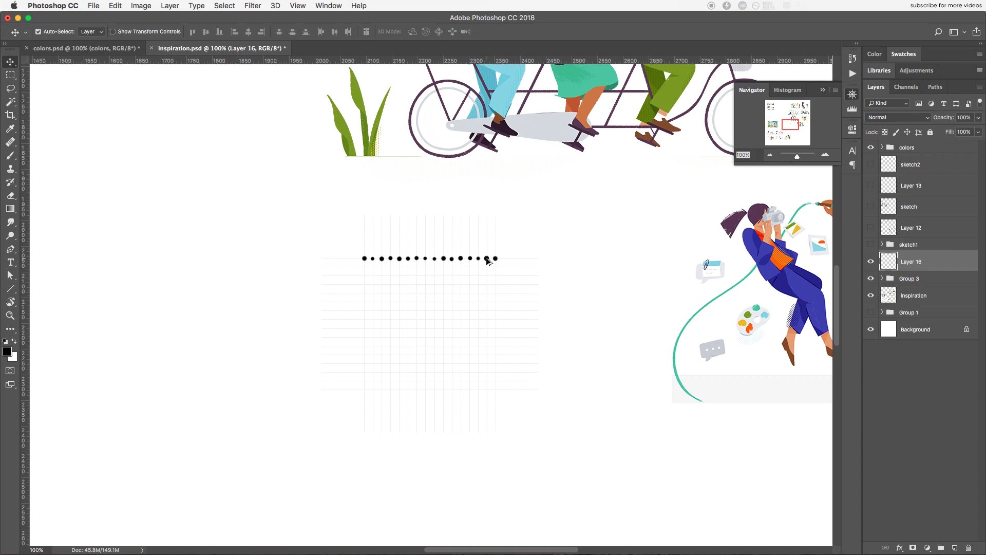
key("super+j")
key("super+t")
right_click(474, 265)
left_click(532, 327)
key("Return")
key("Right")
key("Right")
key("Right")
key("Right")
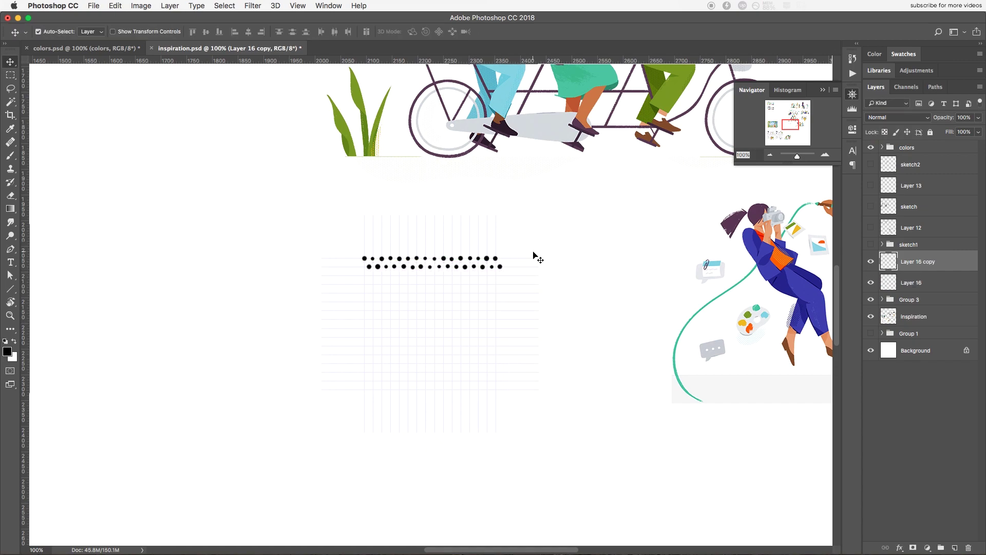
key("b")
left_click(364, 274)
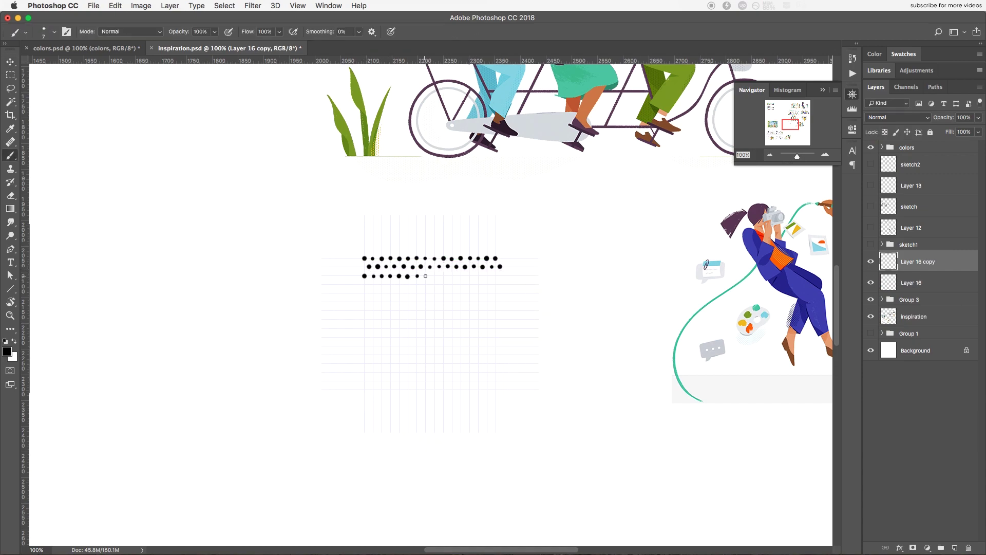
- Duplicate the dot rows, move them below, flip them vertically, and merge down
key("v")
key("super+j")
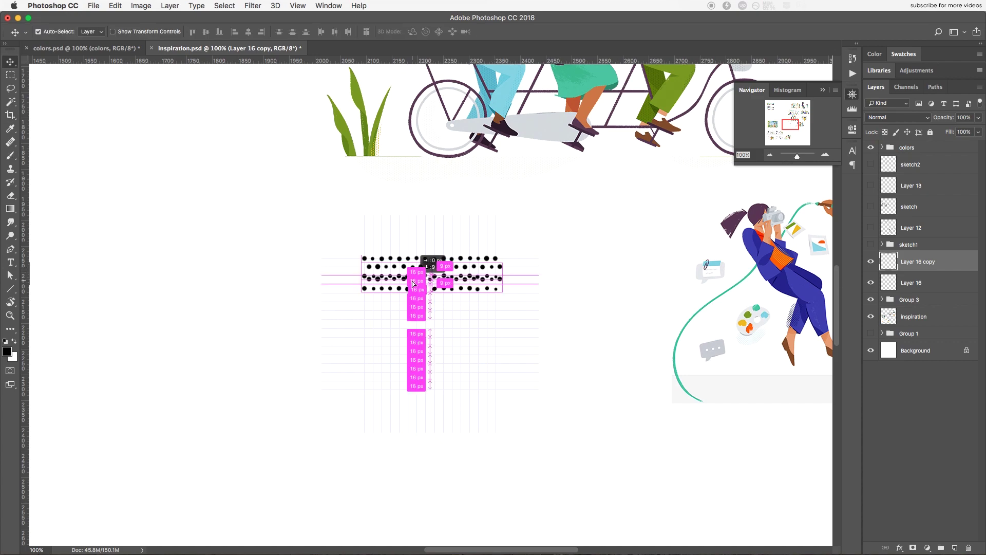
left_click_drag(418, 267, 419, 286)
key("super+t")
right_click(443, 287)
left_click(481, 423)
key("Return")
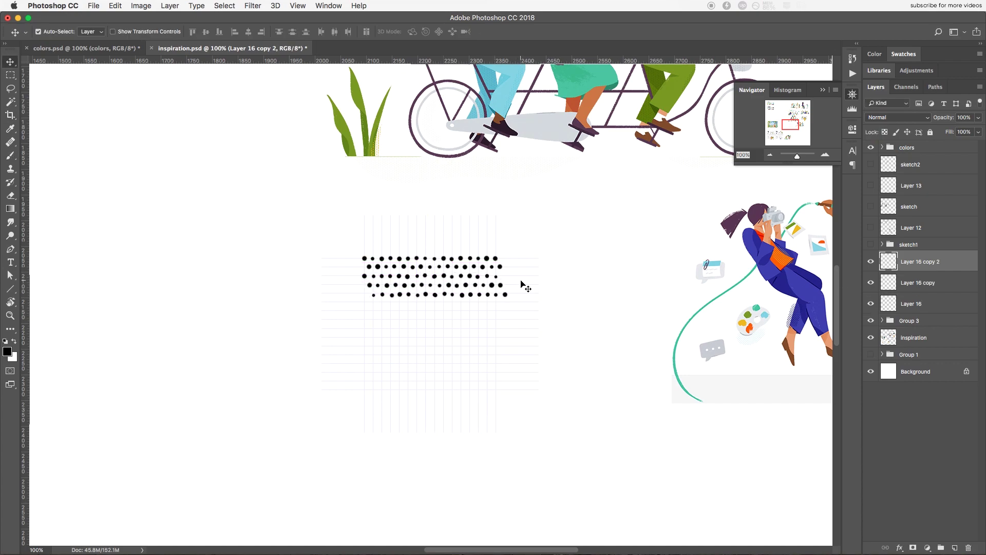
right_click(922, 272)
left_click(805, 414)
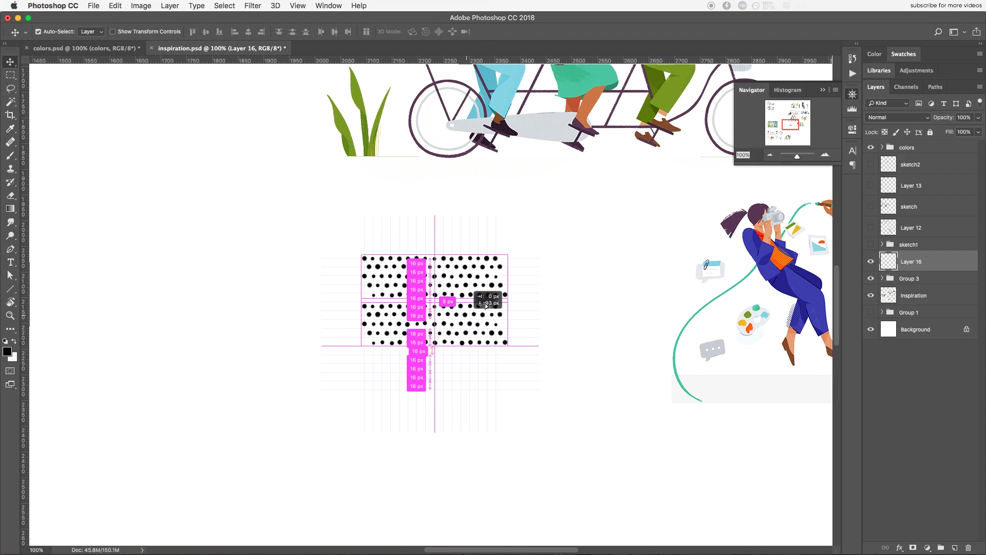
- Place copies of the dot pattern below and to the left for merging
left_click_drag(475, 339, 478, 425)
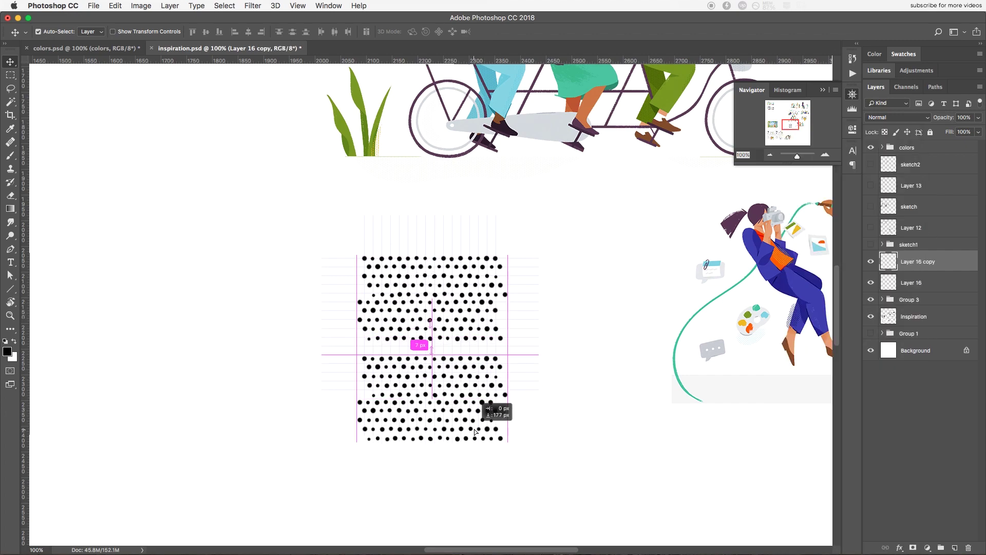
left_click_drag(497, 357, 357, 356)
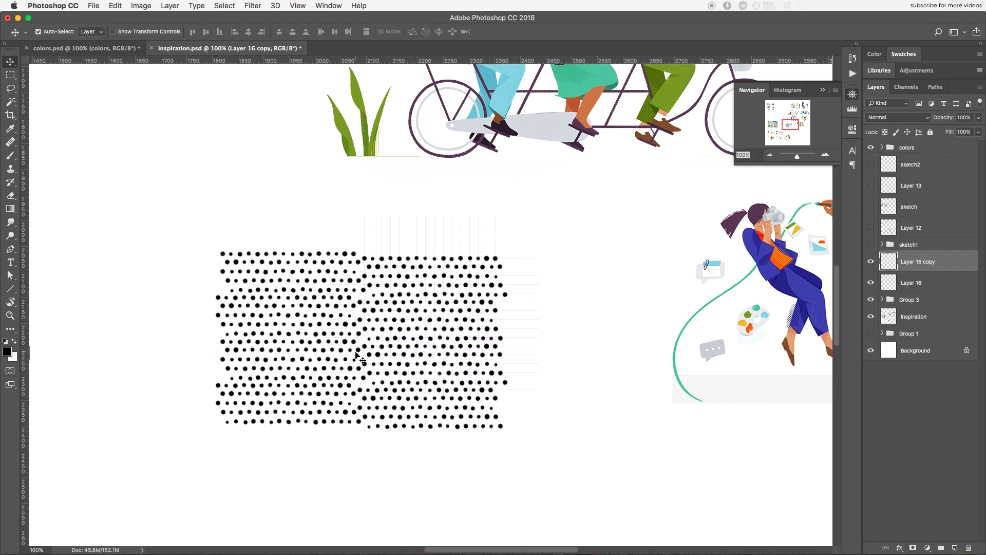
right_click(944, 261)
- Merge the pattern copies, marquee-select the dots, and define them as a brush preset
left_click(854, 411)
key("m")
left_click_drag(201, 241, 521, 457)
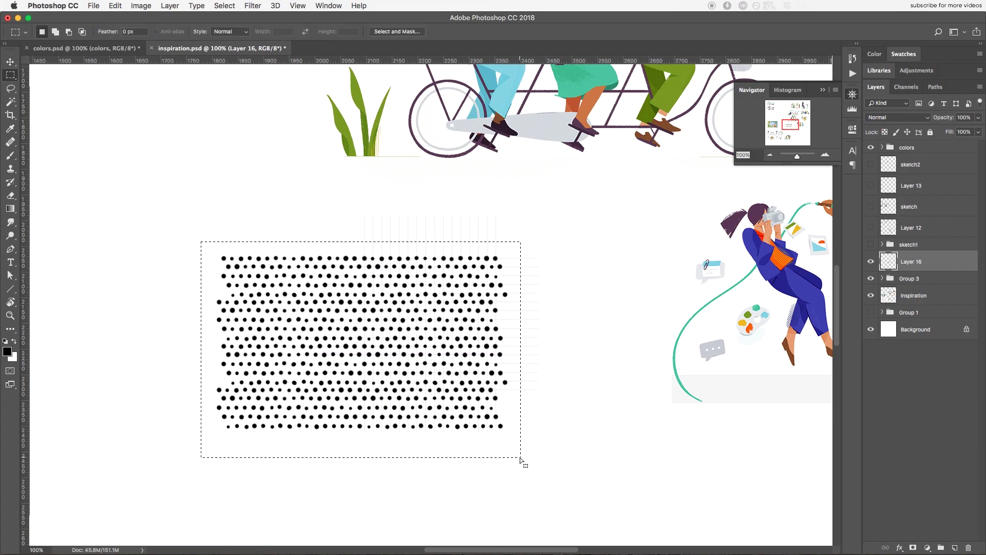
left_click(117, 5)
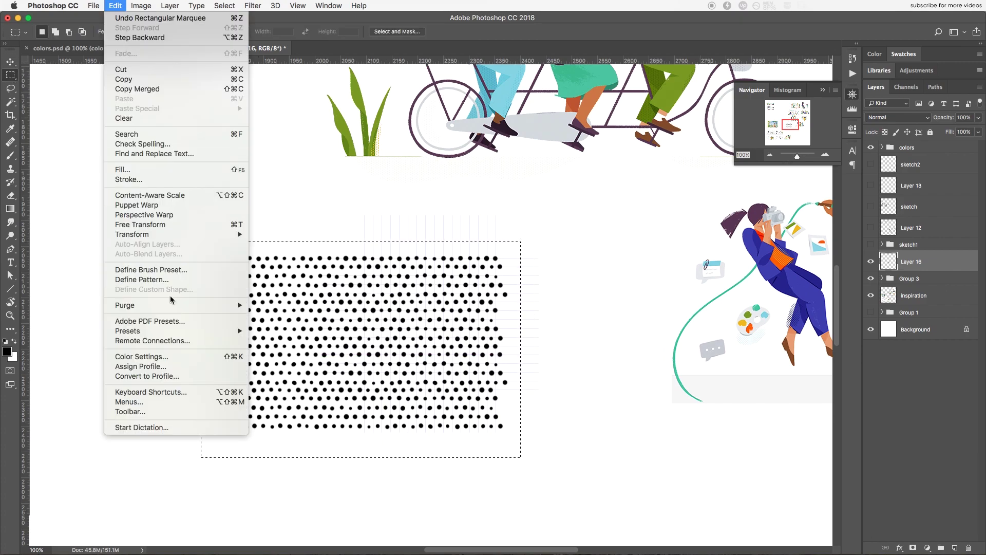
left_click(170, 269)
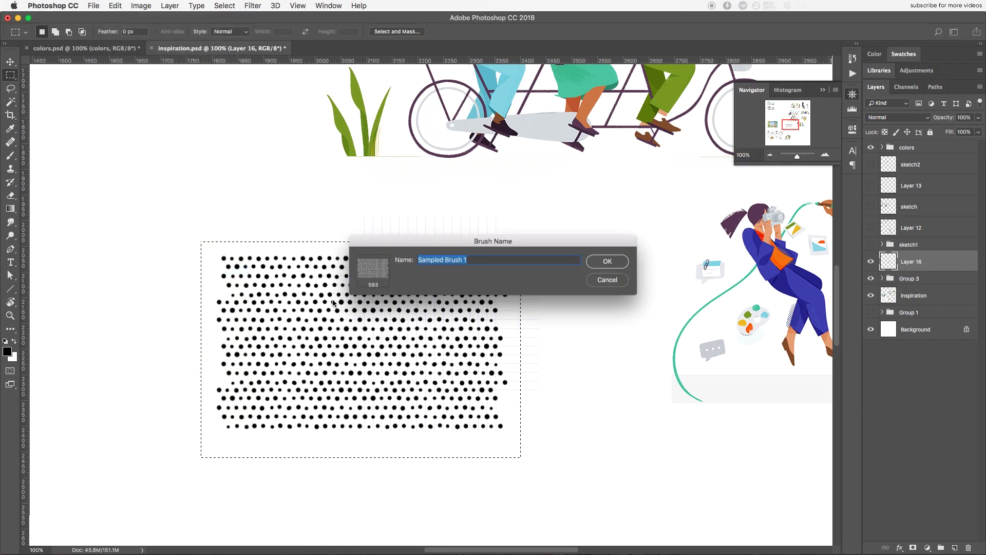
type("h")
type("tone")
key("Return")
- Deselect, shrink the new halftone brush, and stamp a test dab
key("b")
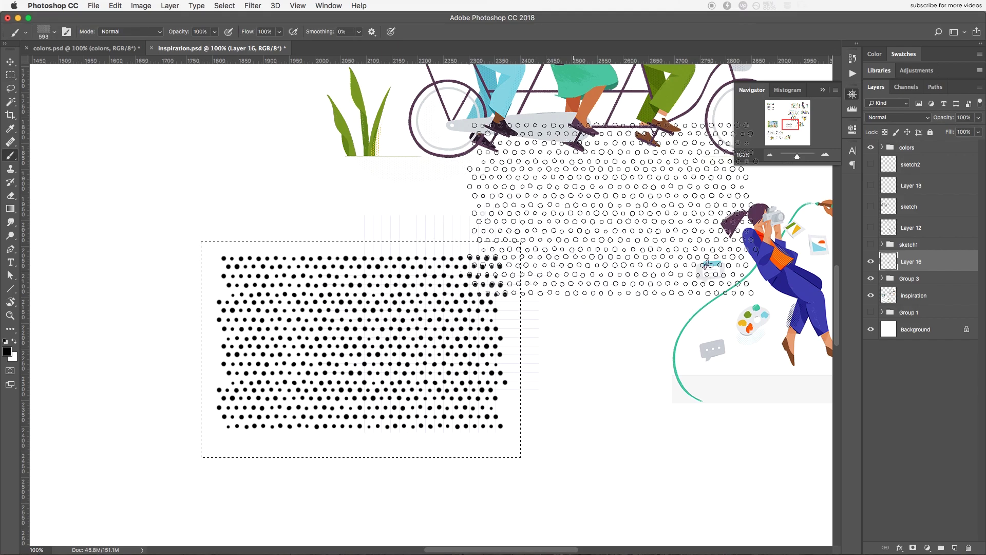
key("m")
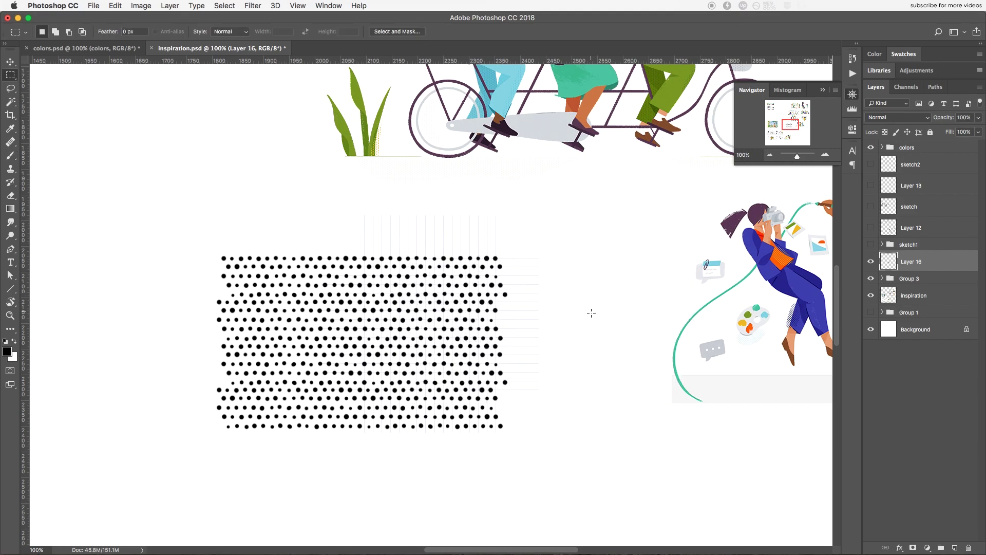
key("b")
scroll(539, 309, "left", 10)
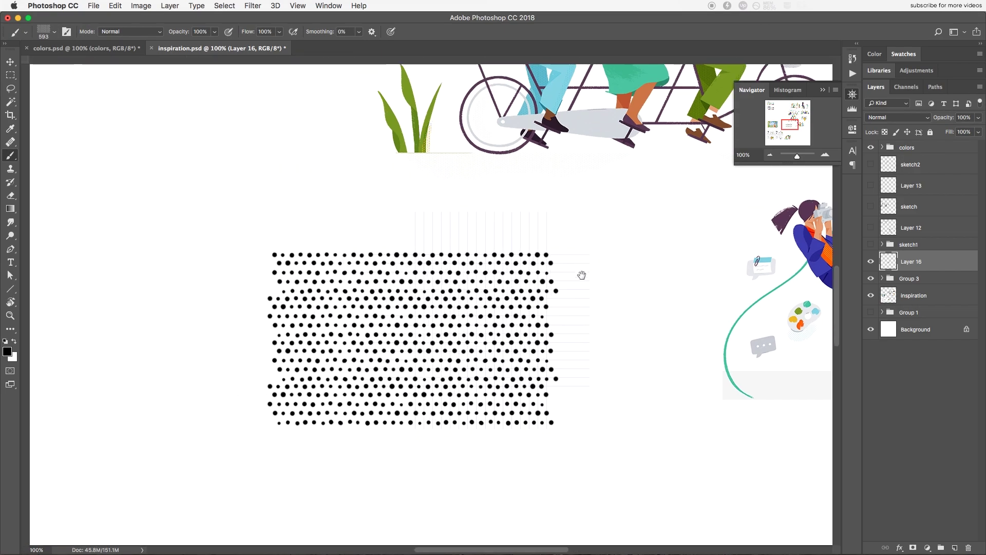
key("super+r")
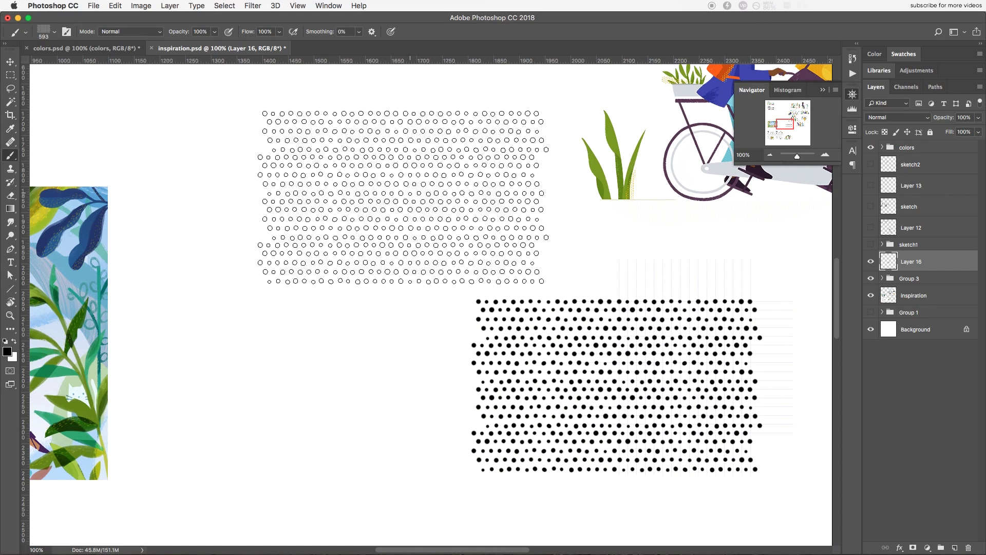
key("bracketleft")
key("bracketleft")
key("bracketleft")
key("bracketleft")
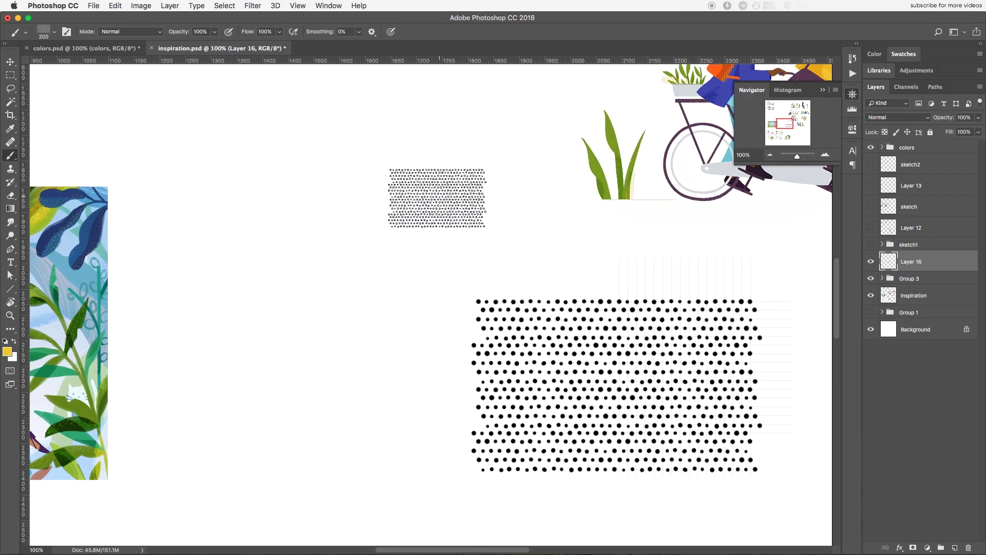
left_click(436, 198)
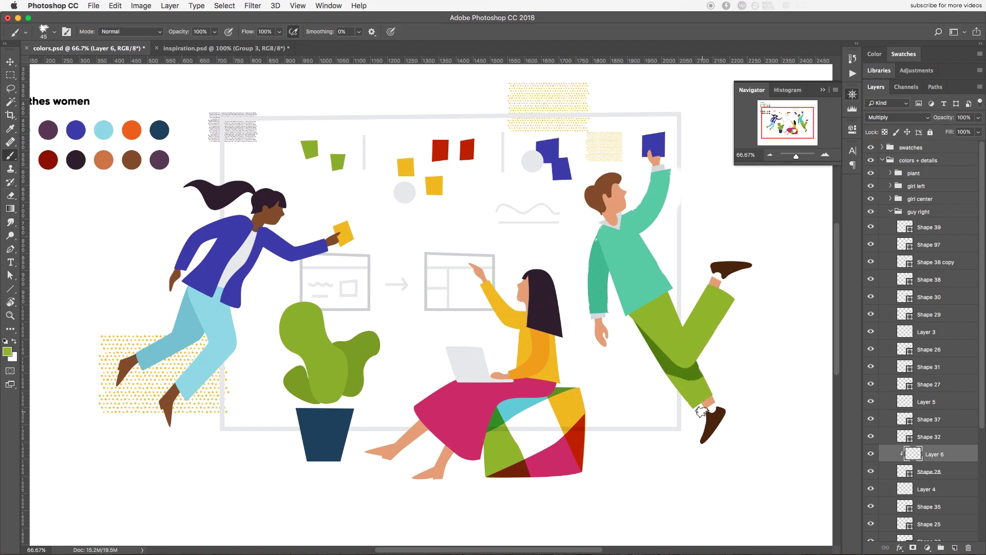
- Stamp rotated halftone dots on a new layer over the green trousers, erasing overspill
right_click(674, 365)
double_click(740, 408)
left_click(693, 363)
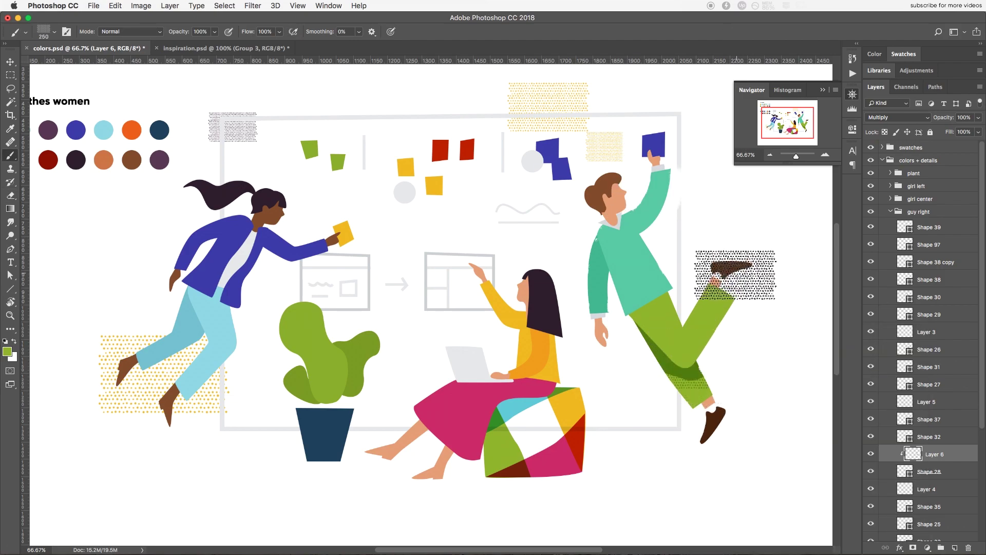
key("ctrl+shift+alt+n")
left_click(740, 339)
key("ctrl+t")
left_click_drag(804, 309, 758, 270)
key("Return")
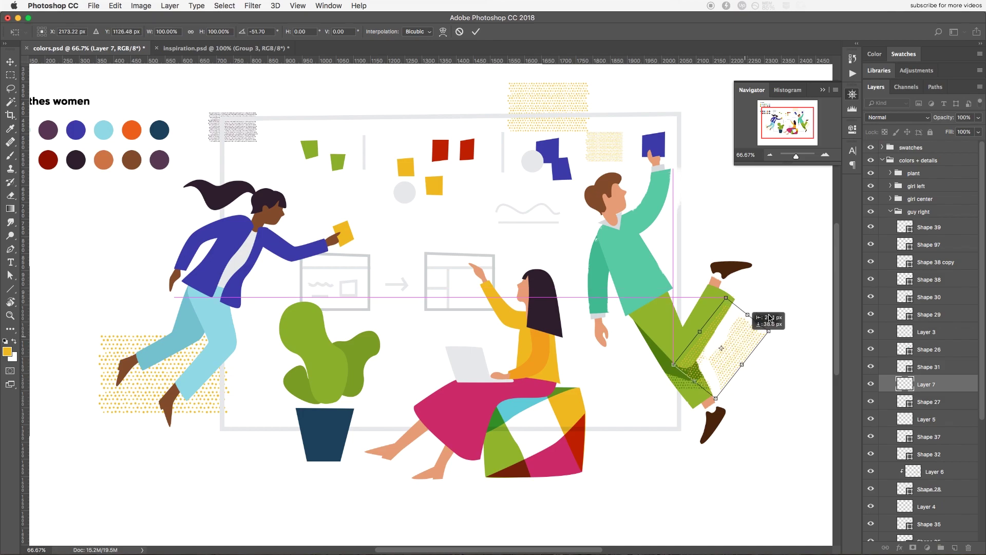
key("e")
left_click_drag(721, 316, 687, 371)
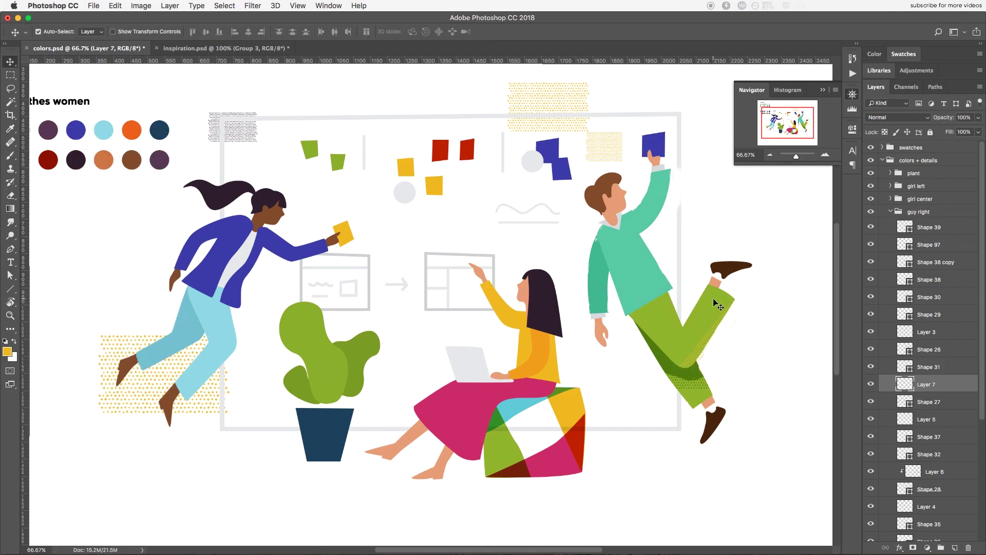
- Sample the shirt's teal, stamp halftone dots on a new layer, and erase the overspill
key("i")
left_click(647, 273)
key("v")
key("ctrl+shift+alt+n")
key("b")
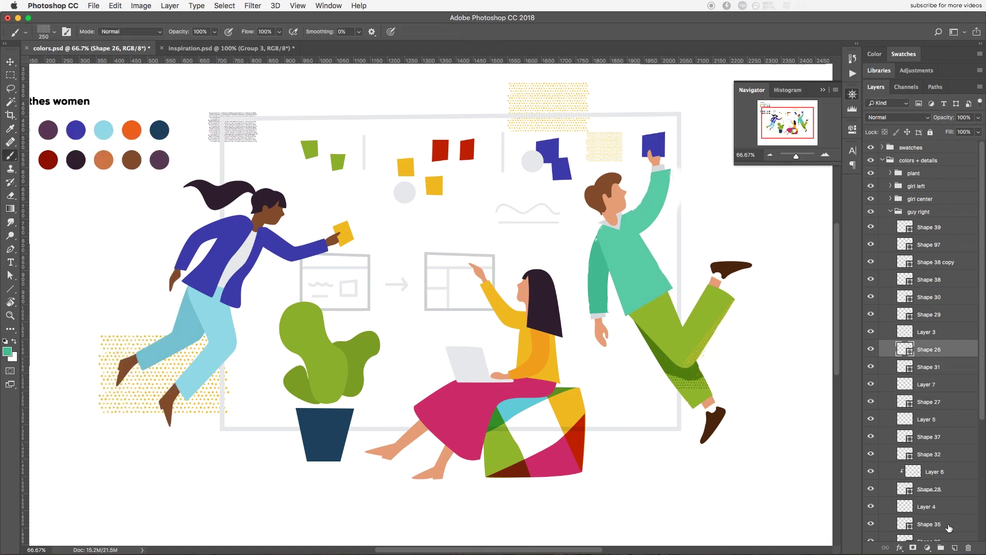
left_click(654, 258)
key("ctrl+t")
key("Return")
key("e")
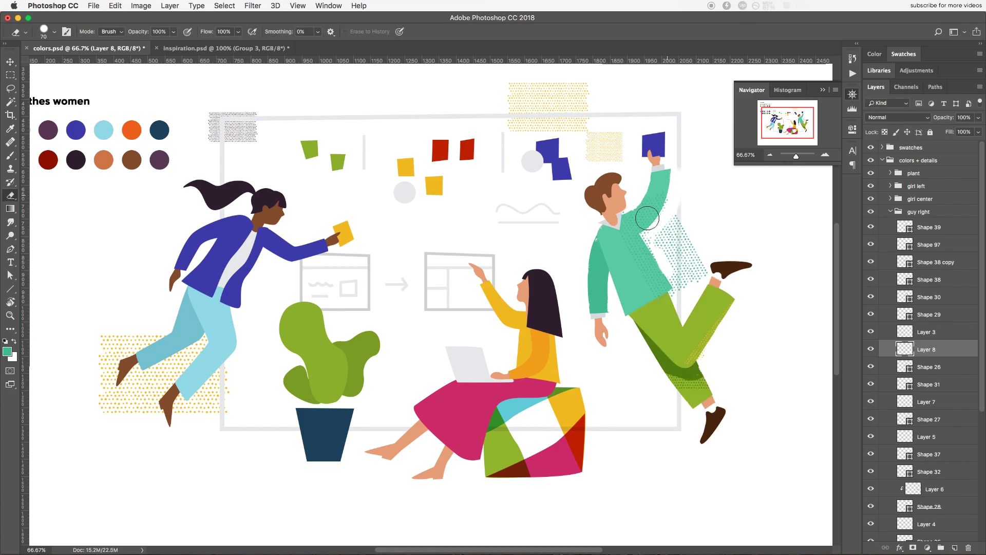
left_click_drag(647, 218, 700, 256)
right_click(668, 224)
key("Escape")
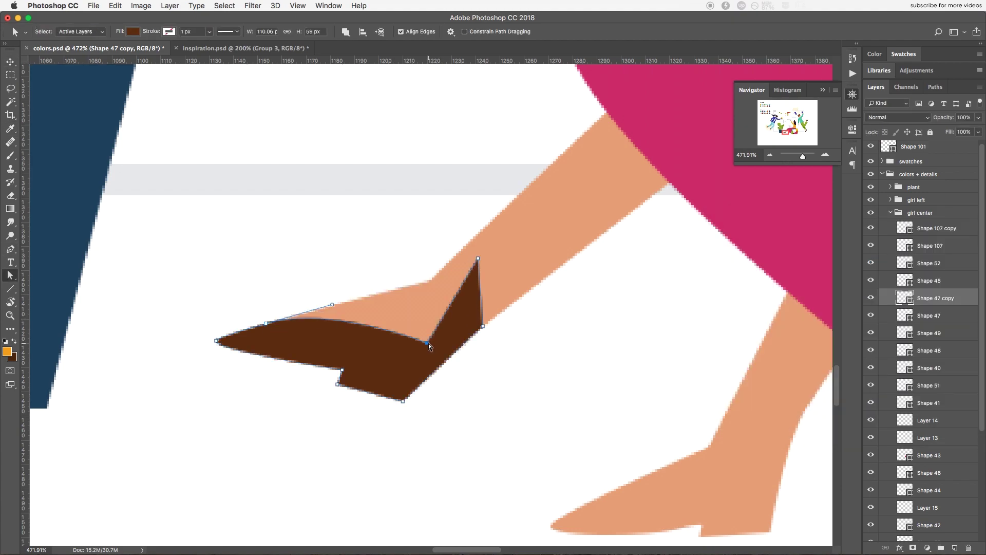
- Delete the curved anchor on the shoe's top edge and select its left anchor
left_click(481, 325)
left_click(265, 323, "ctrl")
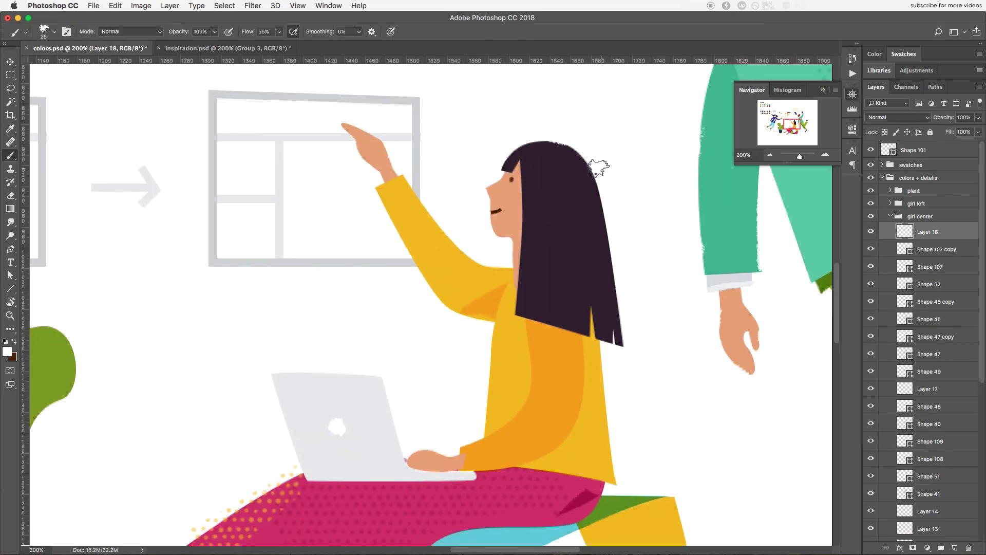
scroll(461, 271, "down", 3)
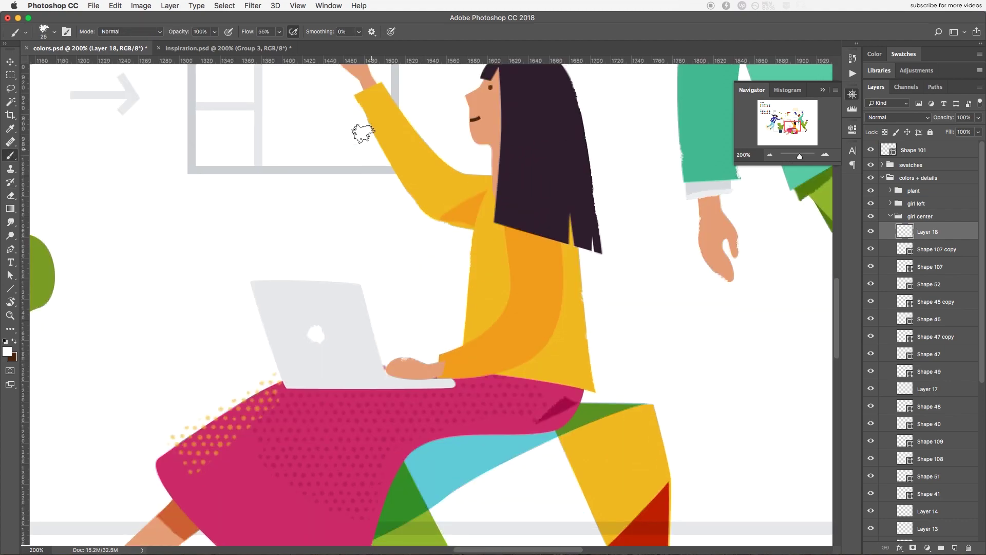
scroll(460, 149, "up", 4)
- On a new Multiply layer, paint an orange shading mark on the yellow sweater
key("e")
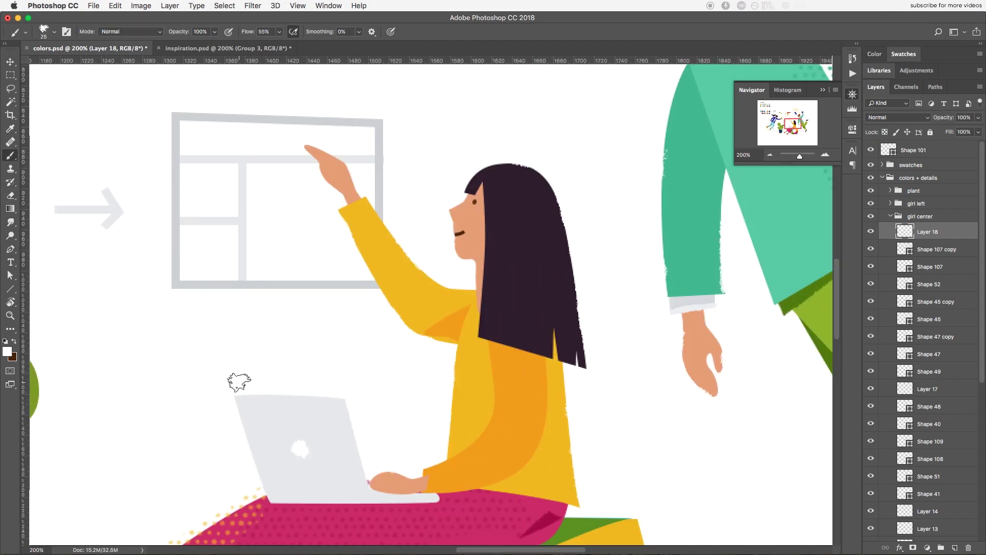
scroll(562, 315, "down", 5)
scroll(523, 210, "up", 3)
scroll(522, 209, "right", 5)
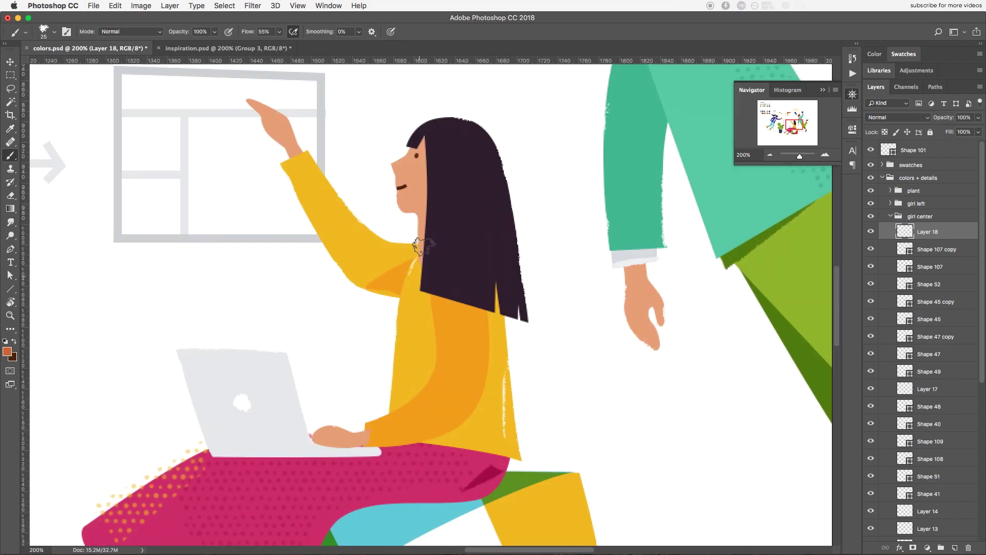
key("v")
key("b")
key("ctrl+alt+shift+n")
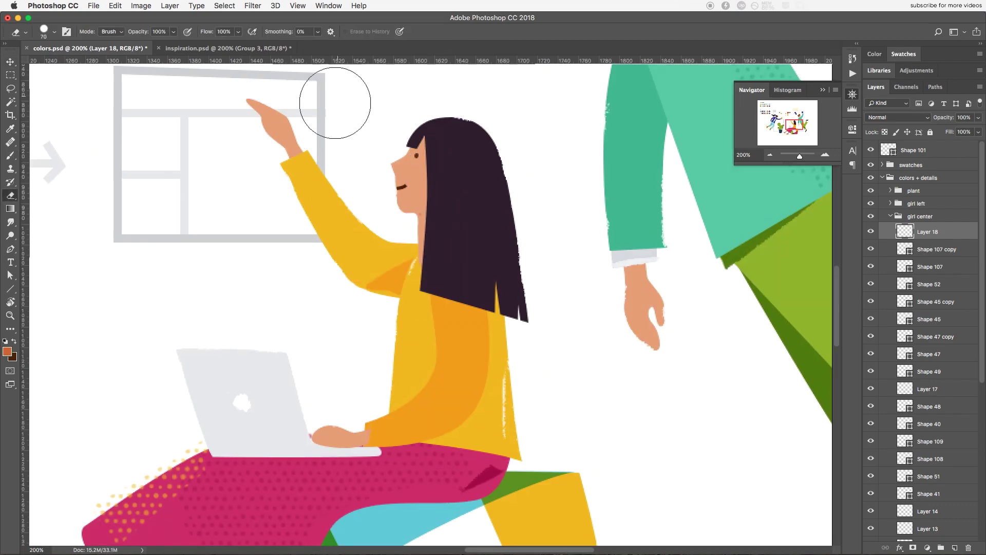
key("shift+alt+m")
left_click(462, 396, "alt")
left_click_drag(486, 374, 475, 413)
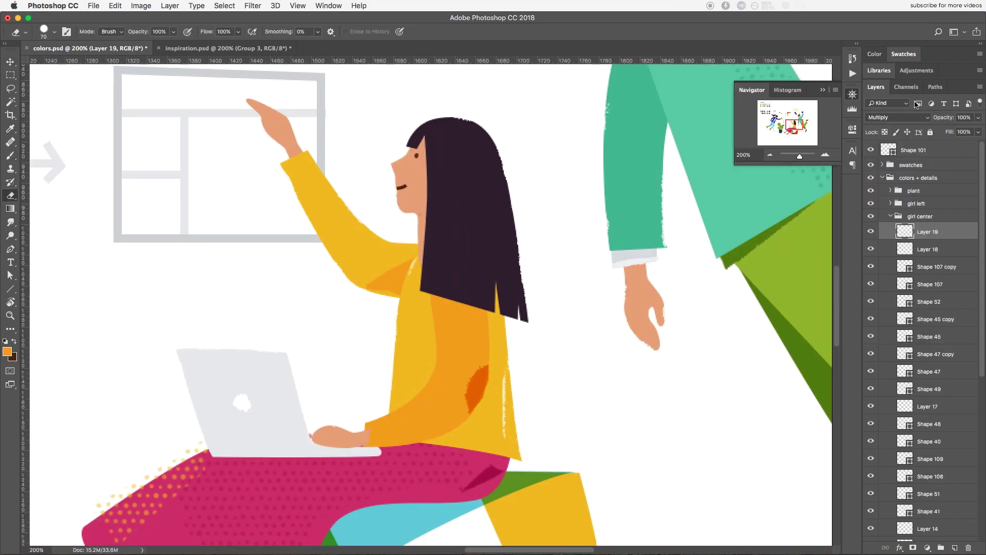
- Draw curved Pen shapes along the hair edge and across the crown
key("ctrl+0")
scroll(432, 193, "up", 5)
key("p")
left_click(430, 152)
left_click(420, 232)
left_click_drag(435, 194, 438, 183)
key("Escape")
left_click(411, 126)
left_click_drag(437, 113, 468, 117)
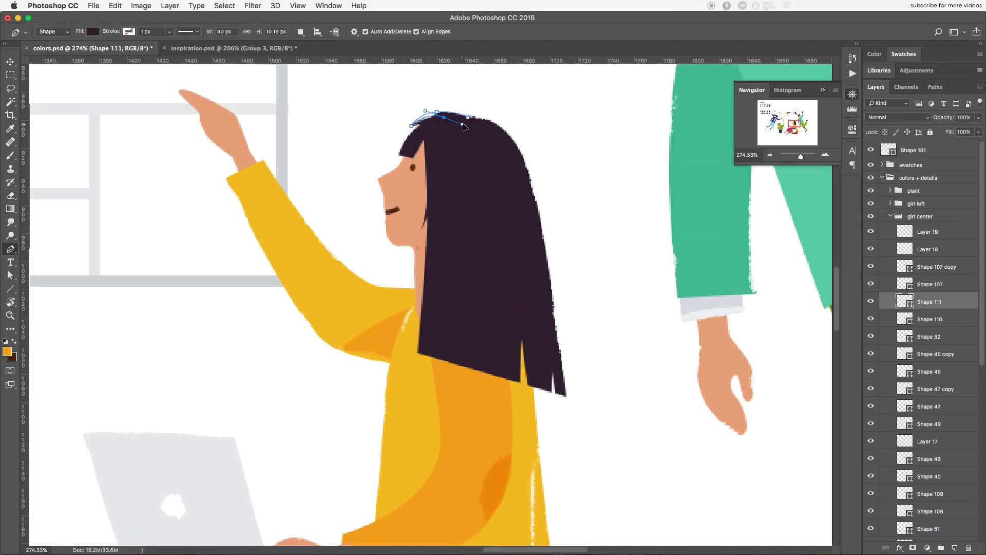
- Add pointed hair strand shapes and duplicate one of them
key("v")
key("p")
left_click(539, 231)
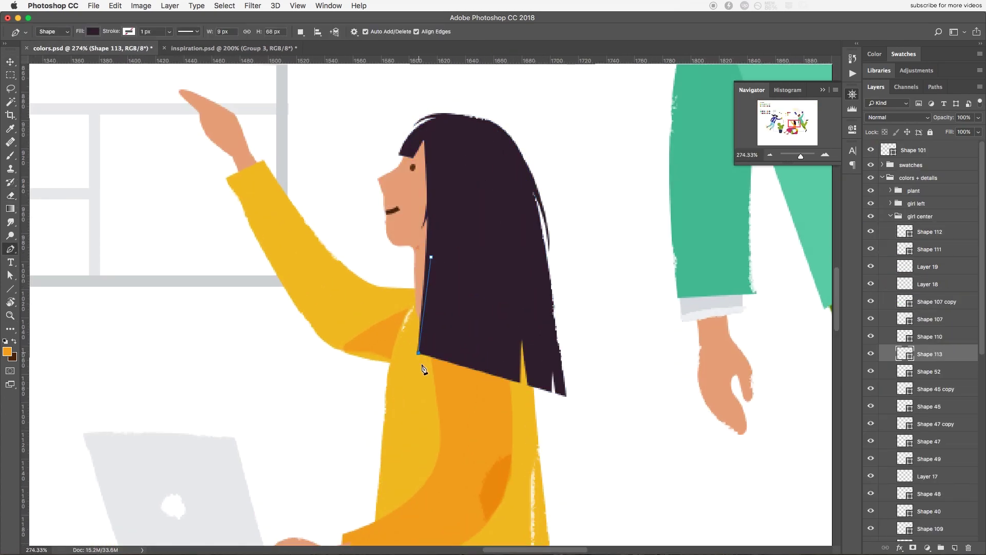
left_click(424, 257)
left_click(564, 346)
key("v")
left_click(568, 154)
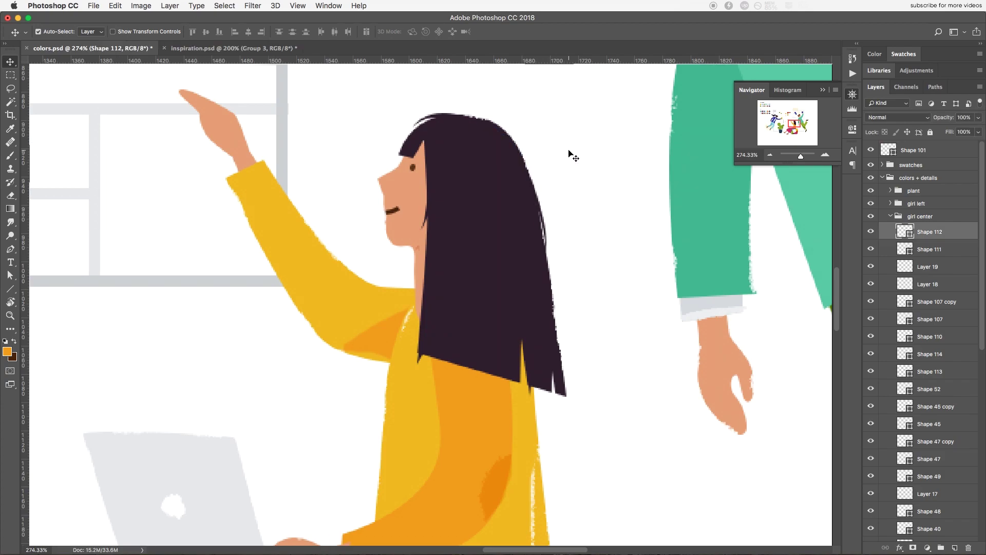
key("ctrl+j")
scroll(459, 174, "up", 3)
left_click(414, 197)
scroll(414, 196, "down", 5)
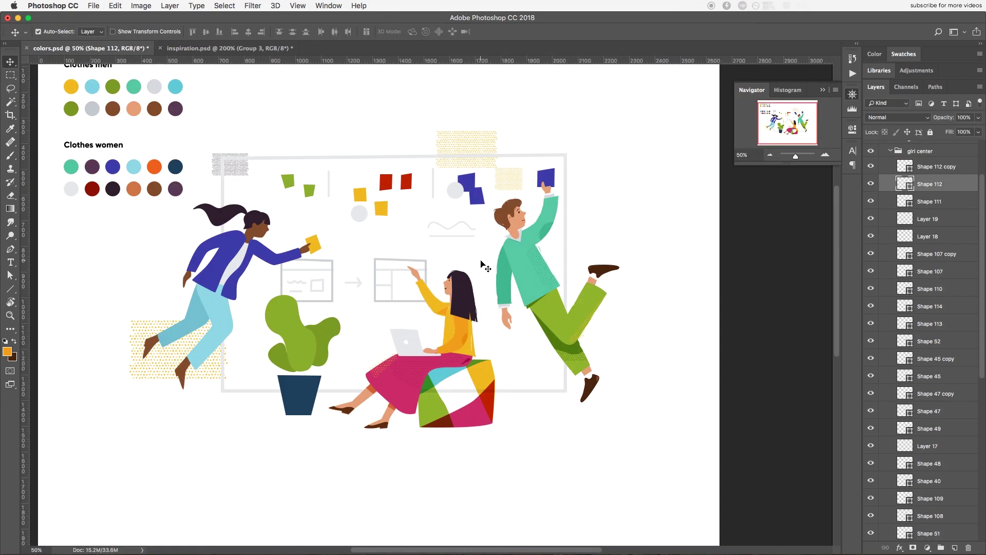
scroll(474, 416, "up", 4)
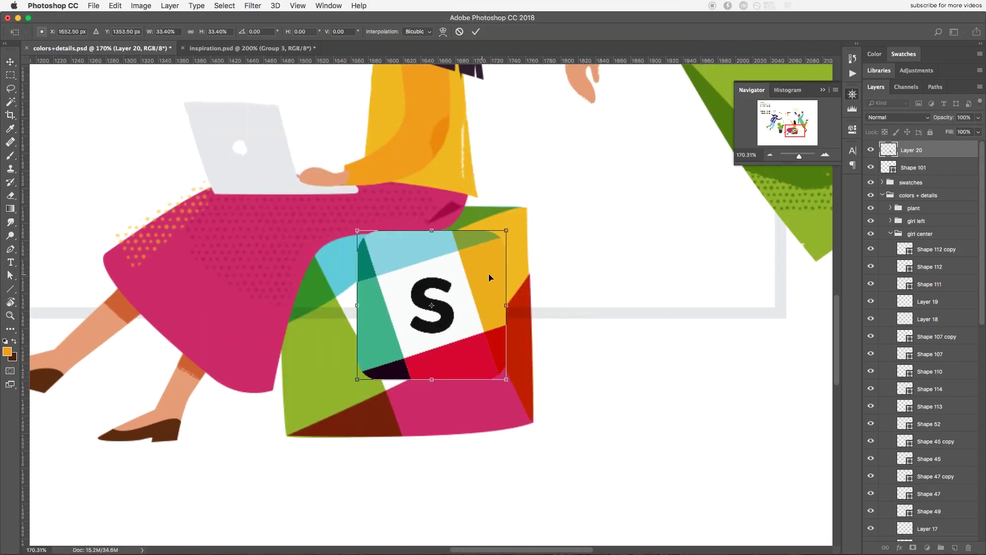
scroll(924, 346, "down", 10)
- Select the red and teal pieces of the Slack box and inspect their anchor points
left_click(912, 520)
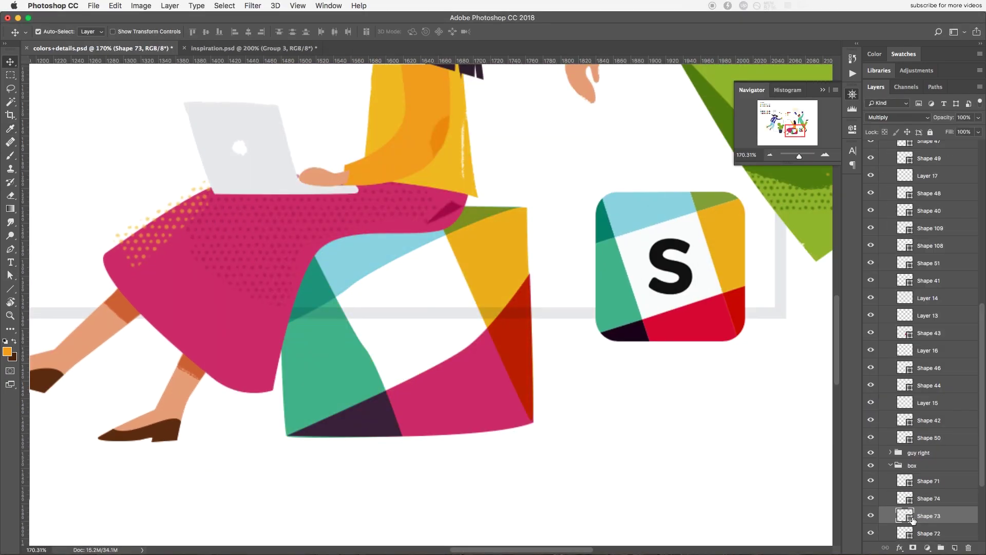
key("a")
key("alt+[")
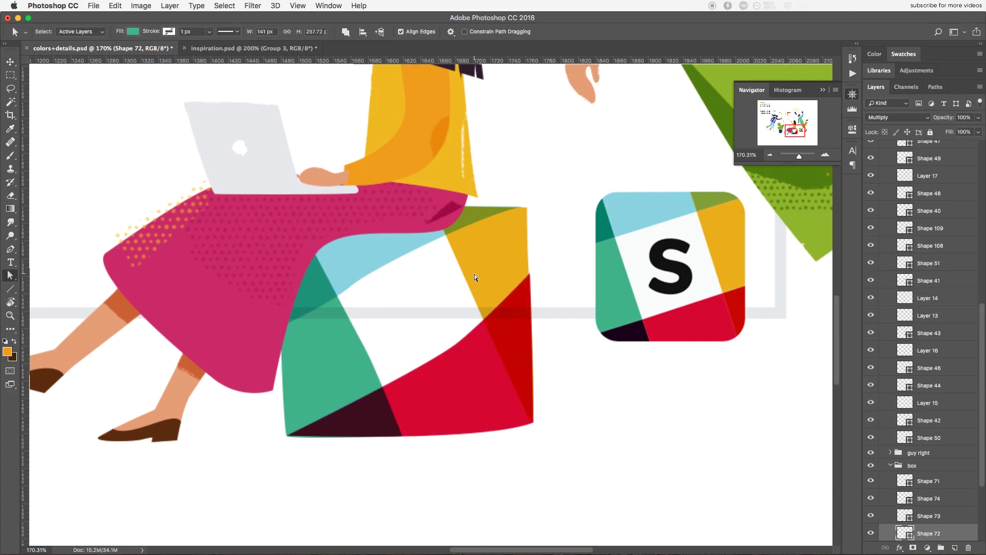
left_click(474, 273)
left_click(523, 288)
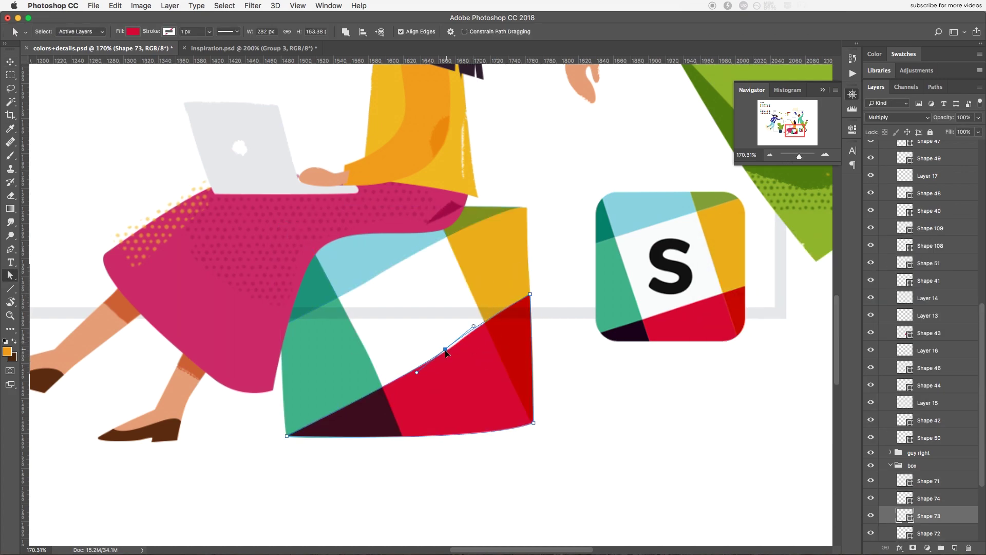
left_click(338, 381)
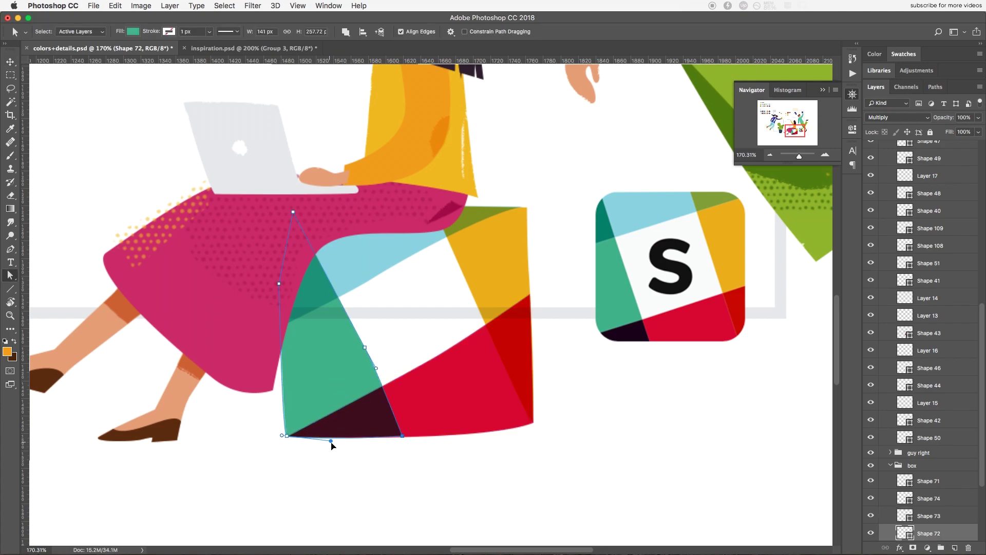
key("v")
scroll(423, 286, "up", 3)
- Select the Slack logo and the man's texture layer, then zoom out to the whole illustration
left_click(519, 347)
key("ctrl+0")
left_click(598, 351)
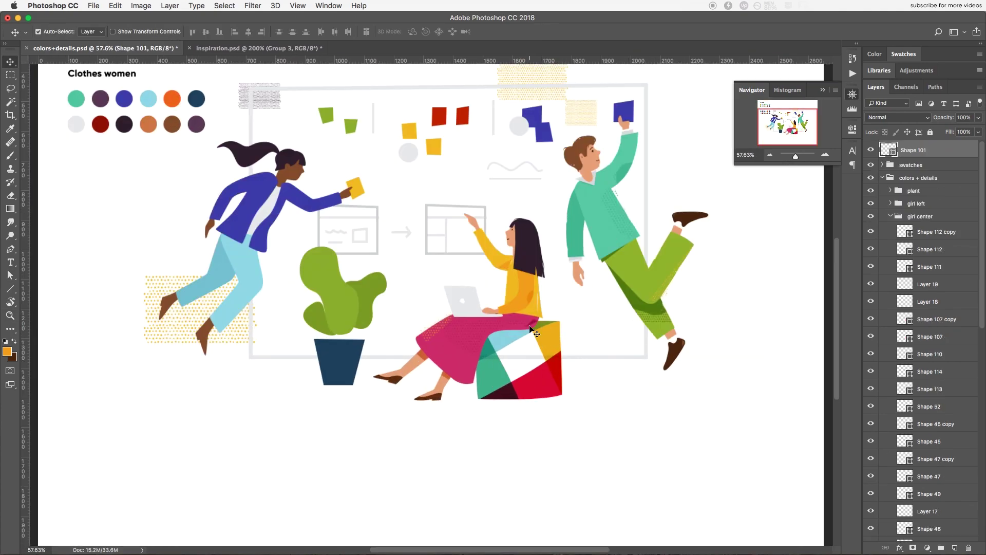
scroll(532, 330, "up", 3)
scroll(540, 308, "up", 5)
left_click(540, 306)
key("e")
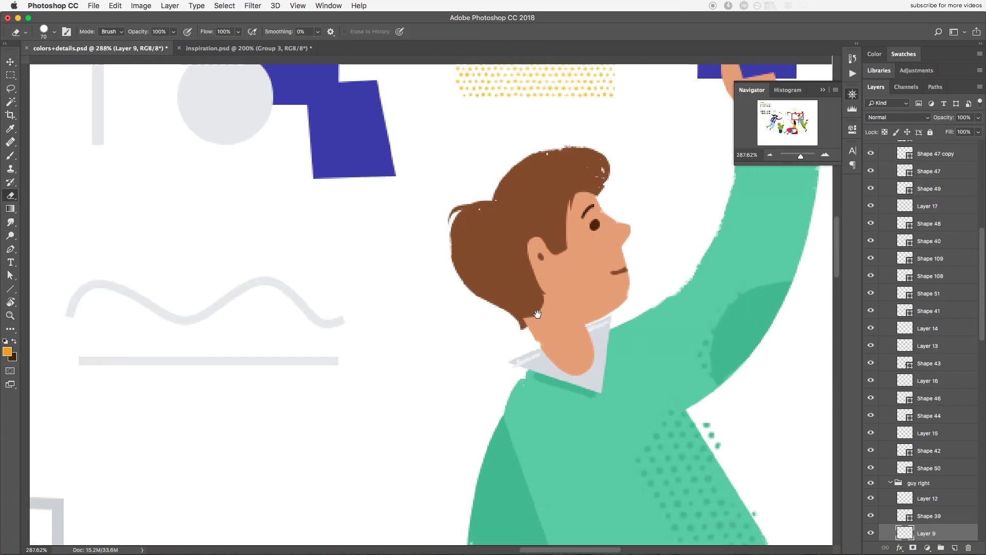
key("z")
scroll(537, 313, "down", 2)
scroll(622, 396, "down", 5)
key("v")
scroll(553, 299, "up", 1)
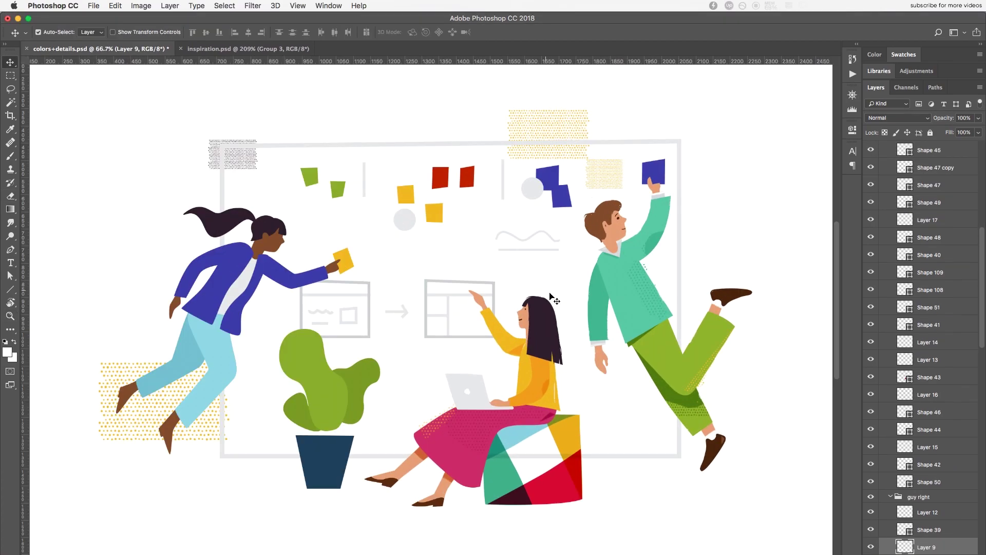
scroll(640, 250, "up", 10)
left_click(610, 227)
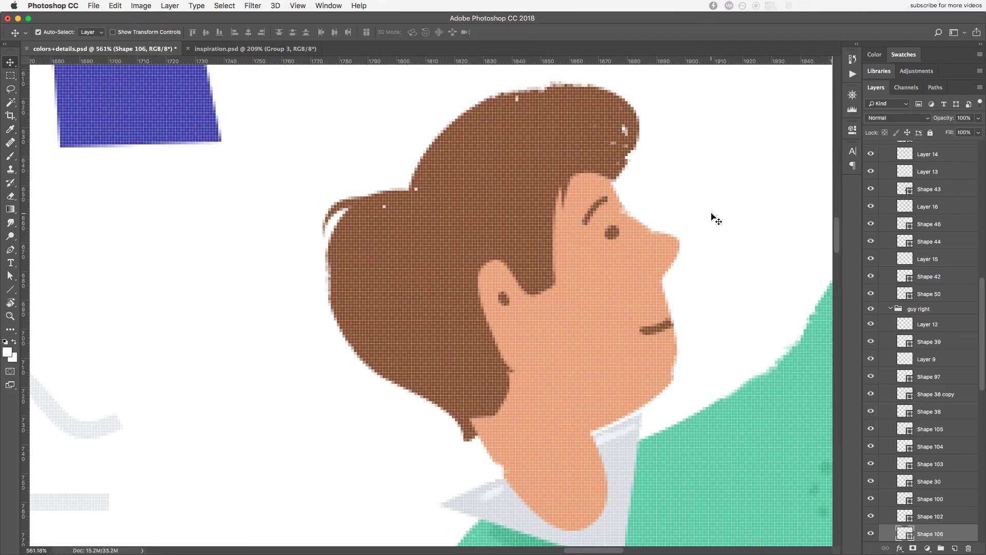
key("z")
scroll(711, 214, "down", 10)
scroll(512, 418, "up", 7)
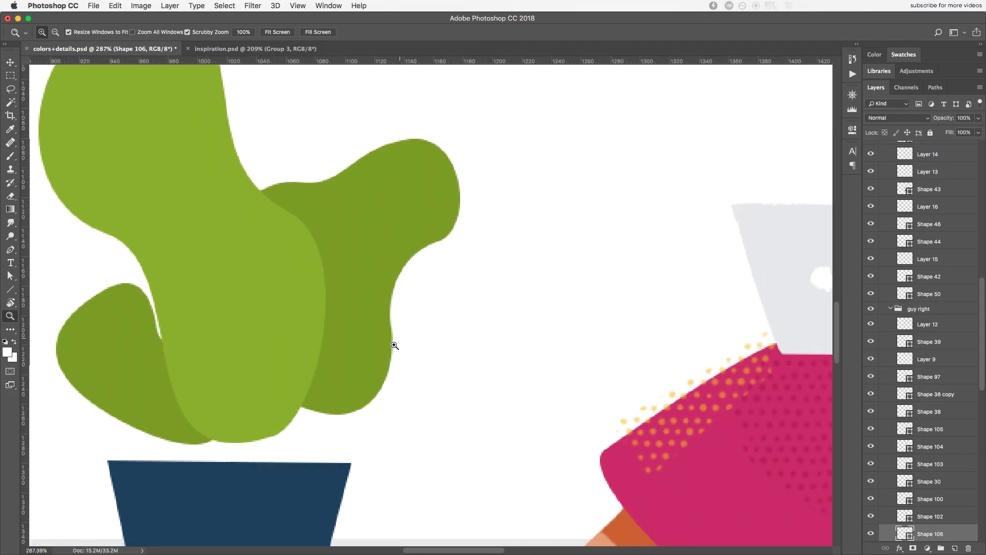
scroll(513, 418, "down", 5)
- Add a rim shape on the pot and start drawing the big leaf's central vein
left_click(947, 239)
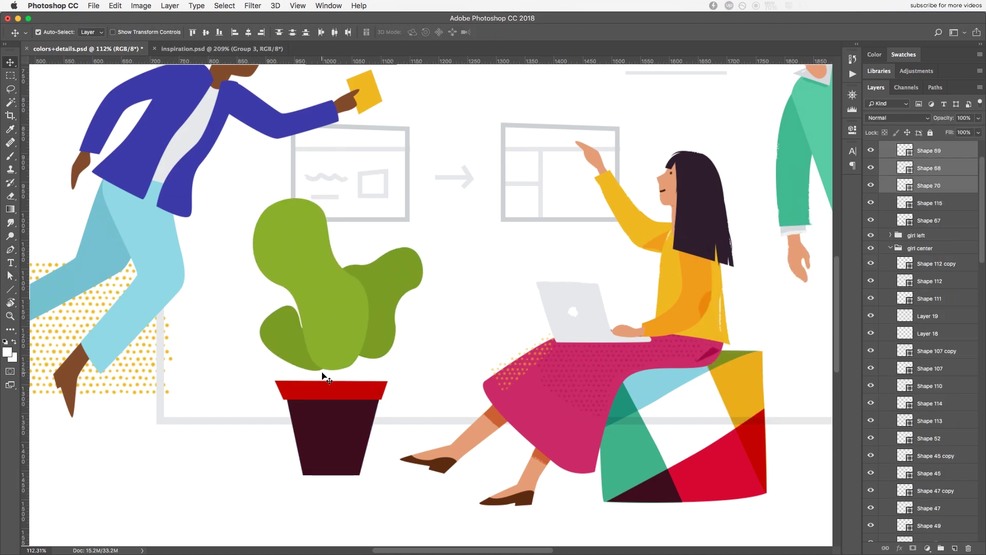
key("p")
key("ctrl+Tab")
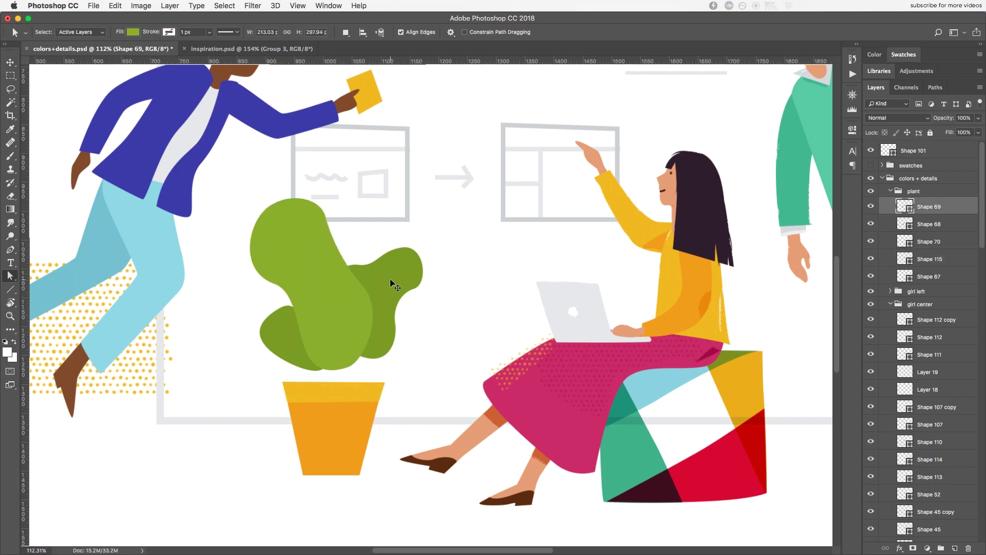
key("p")
left_click(286, 232)
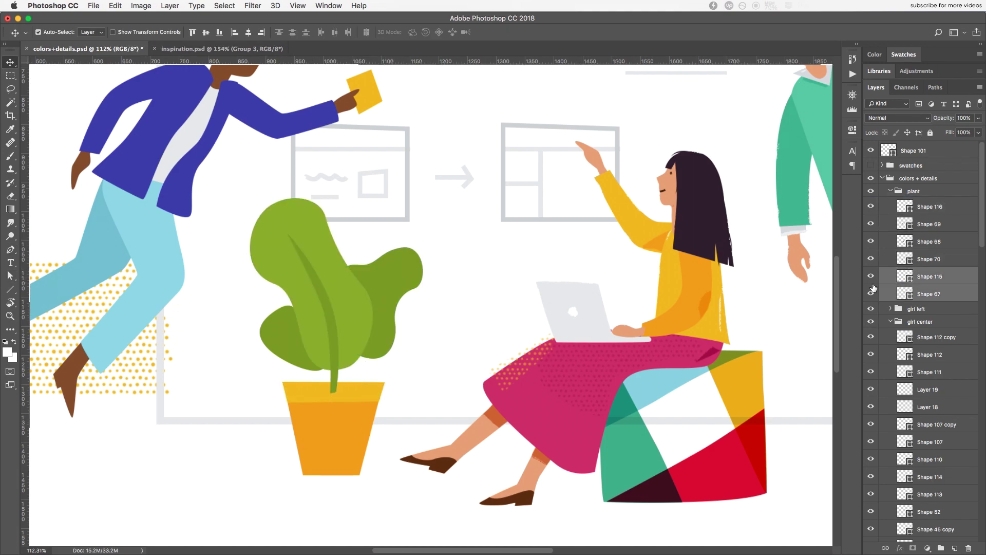
- On new layers, paint enlarged halftone brush dot texture on the leaves
key("ctrl+shift+alt+n")
right_click(334, 288)
left_click(402, 417)
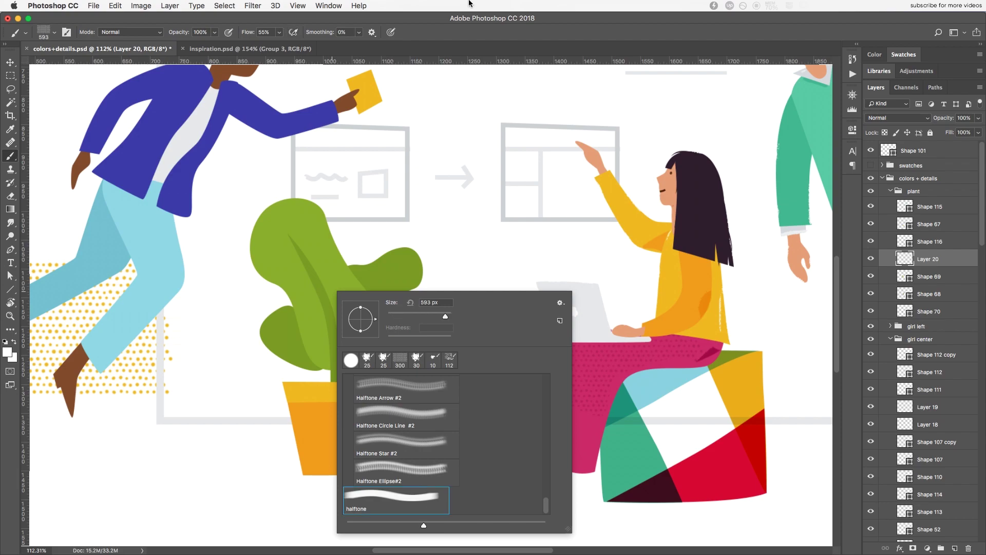
key("Return")
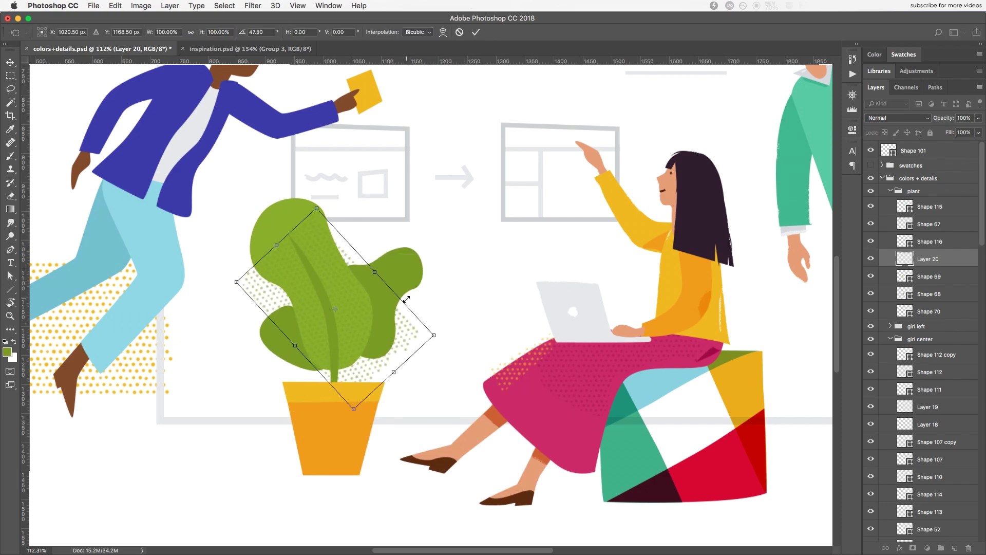
key("ctrl+v")
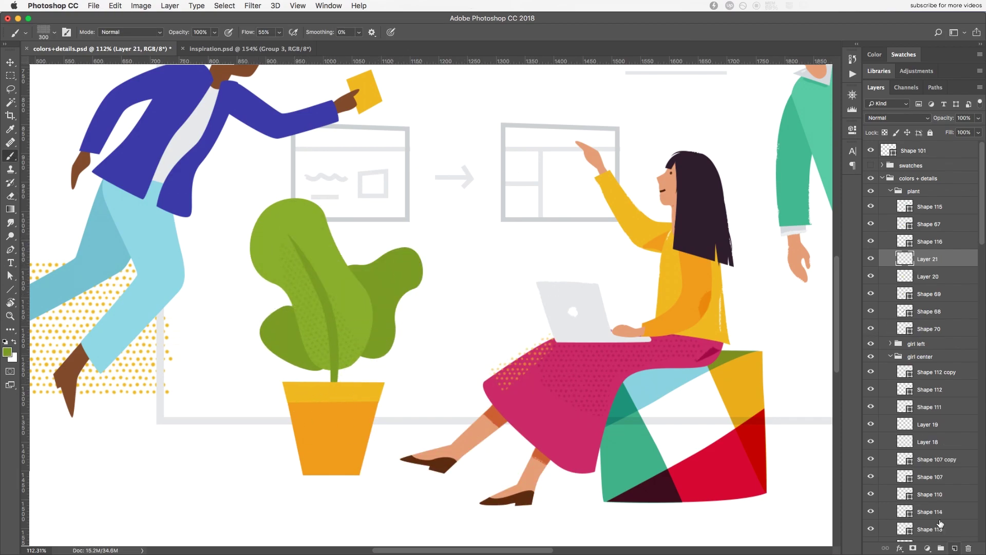
key("shift+alt+BackSpace")
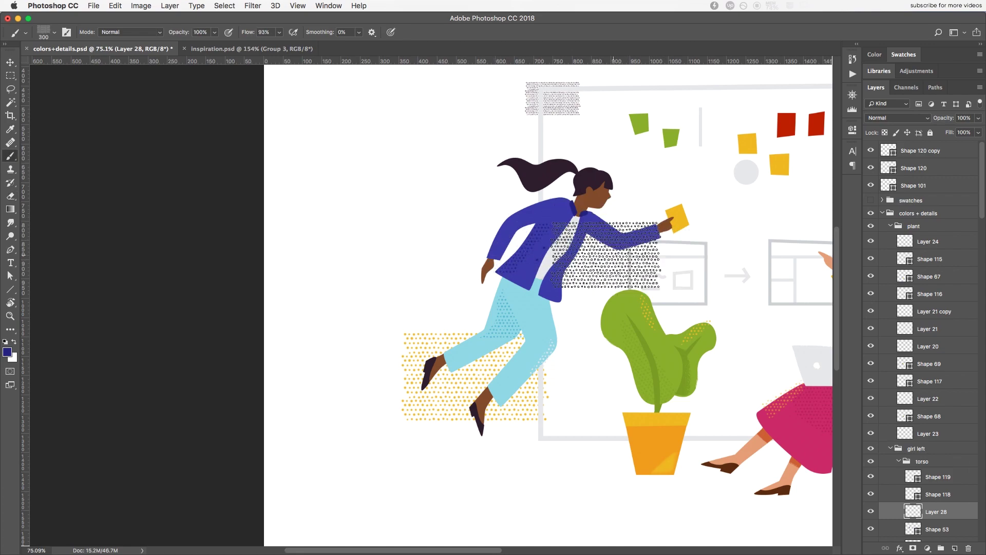
- Check the halftone brush size and swap foreground and background colours
right_click(509, 224)
key("Escape")
key("x")
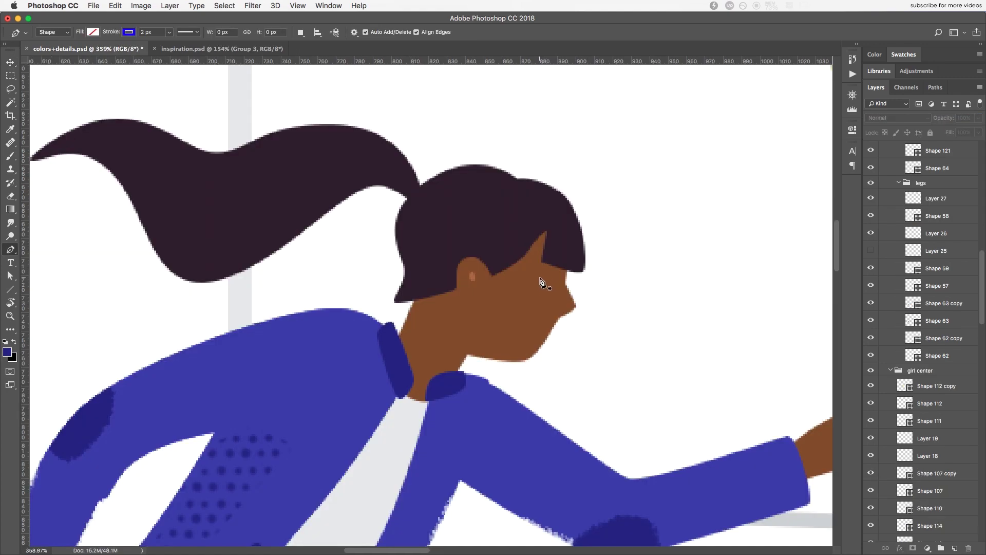
- Turn an Alt-dragged copy of the ear into a small eye coloured with the dark hair colour
left_click(541, 275)
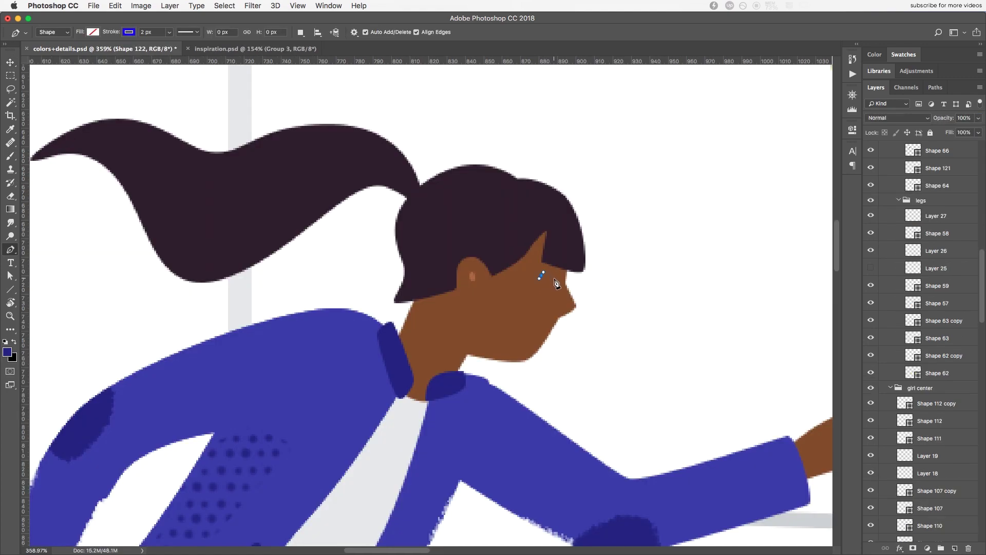
key("ctrl+z")
key("v")
left_click_drag(474, 277, 550, 277)
left_click(586, 298)
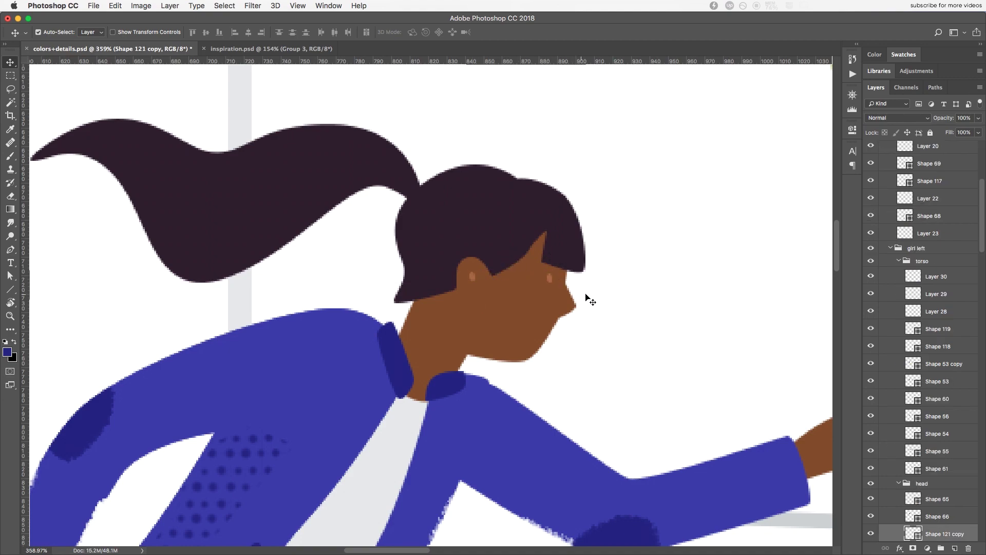
left_click(553, 278)
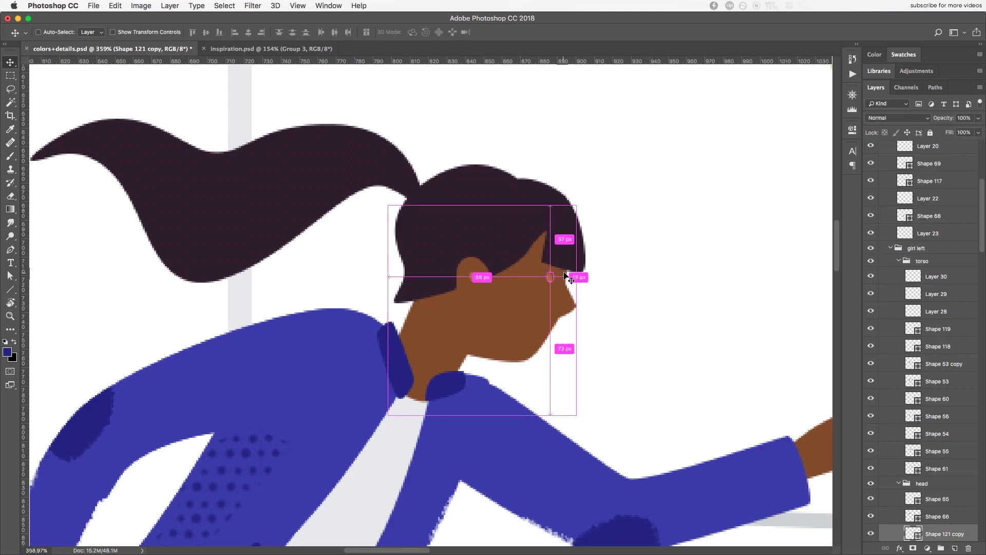
key("ctrl+t")
key("Return")
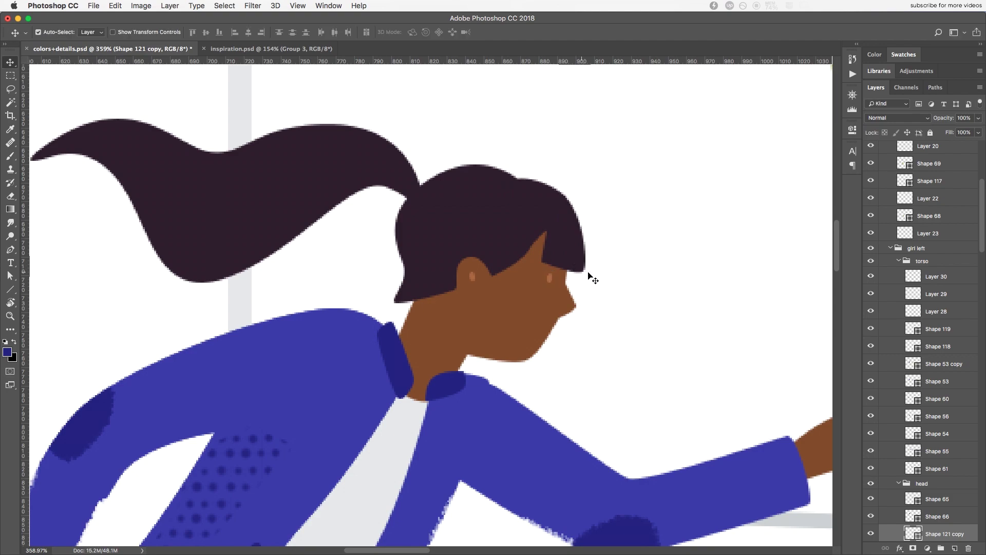
double_click(913, 533)
left_click(580, 228)
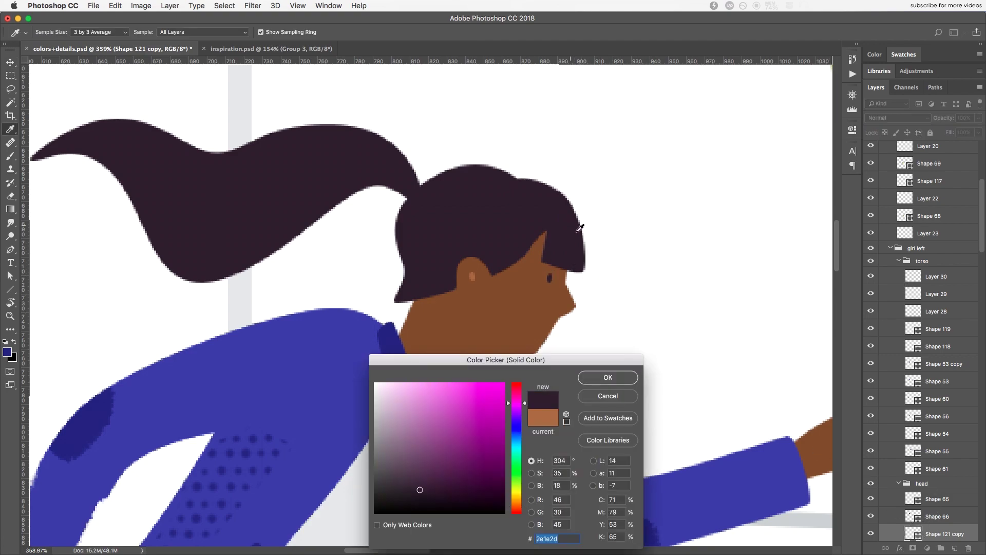
left_click(608, 378)
- Pen-draw the mouth as a thin curved smile with a dark stroke and no fill
key("p")
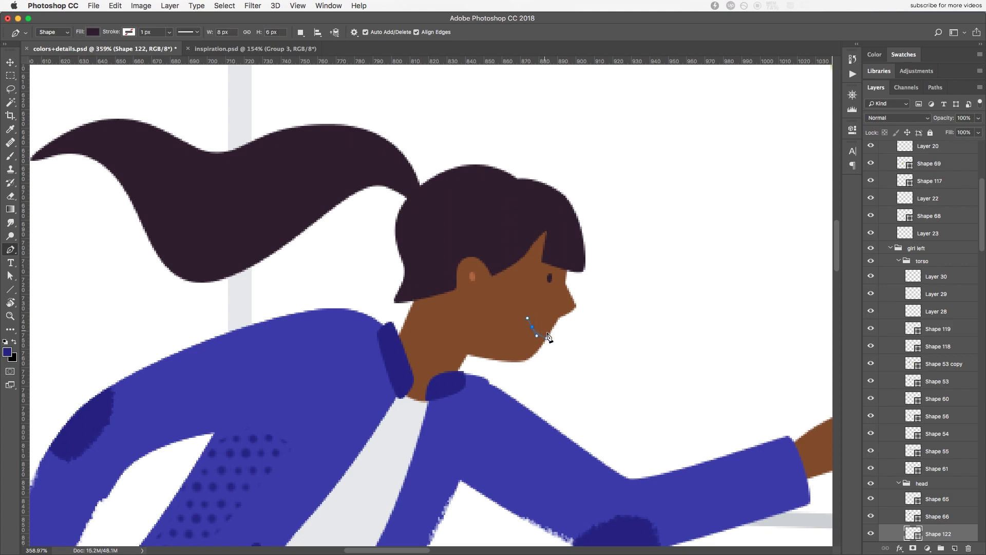
key("v")
key("a")
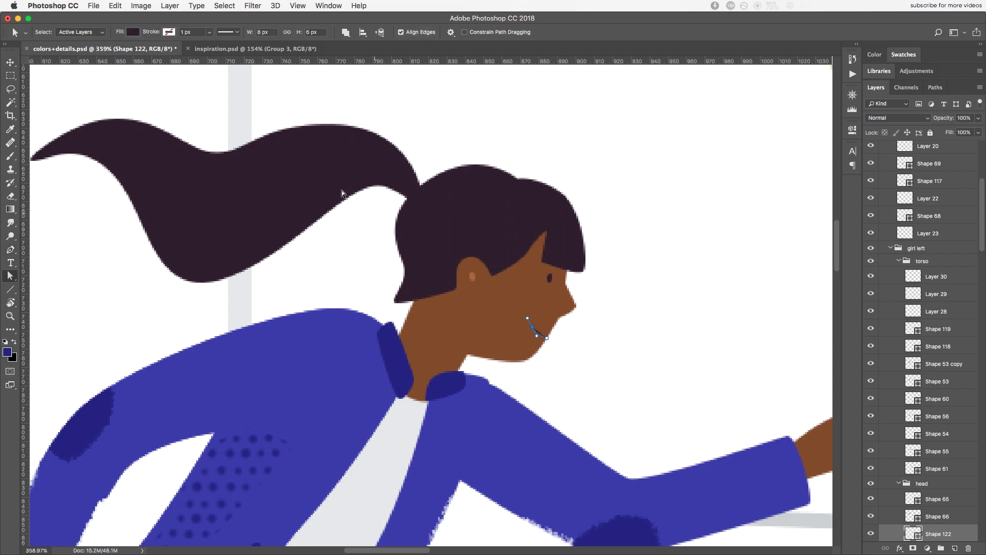
left_click(168, 32)
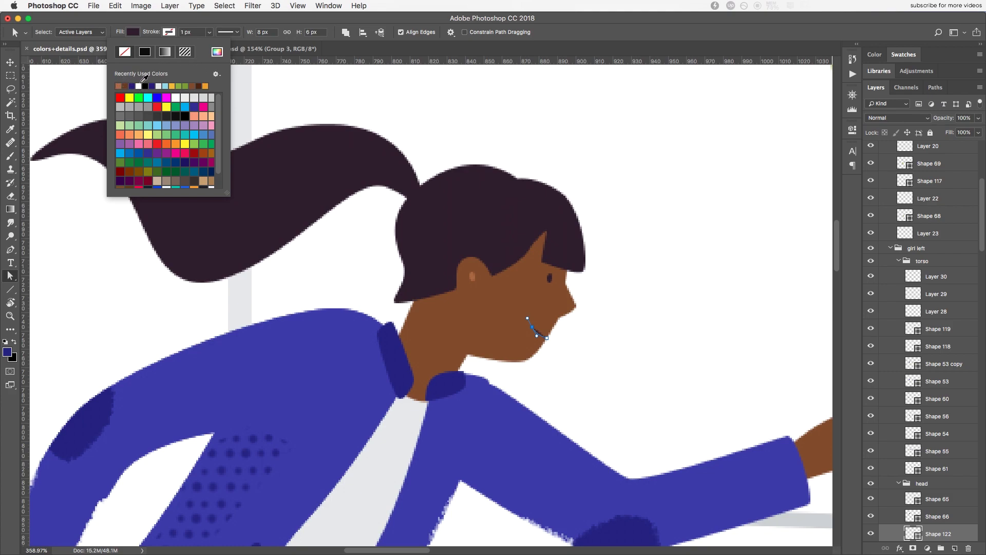
left_click(218, 53)
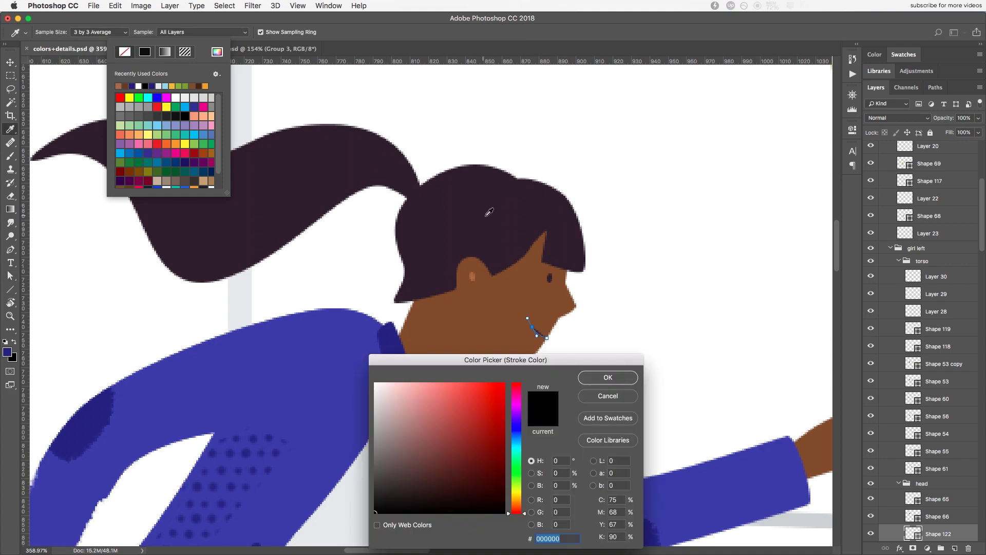
left_click(518, 391)
left_click(624, 381)
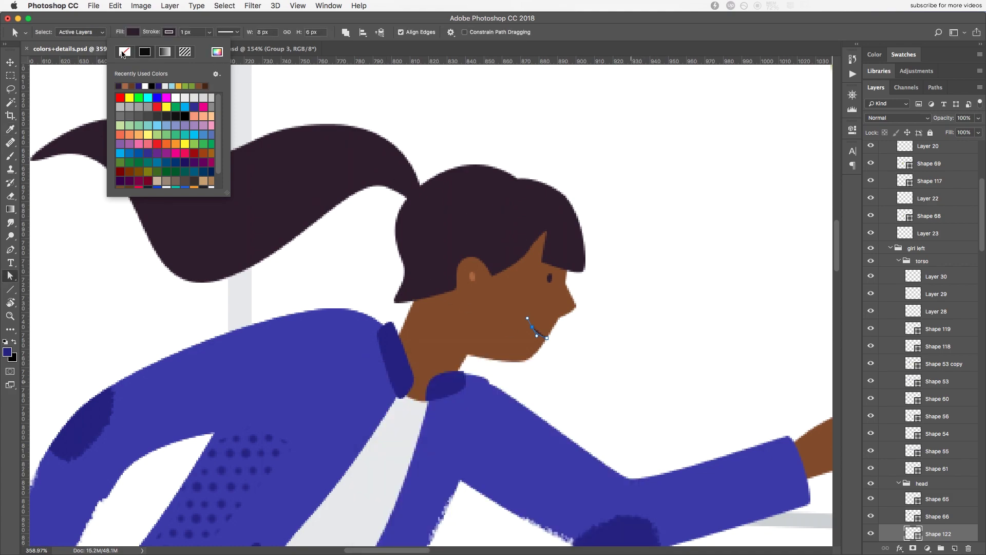
left_click(180, 32)
type("3")
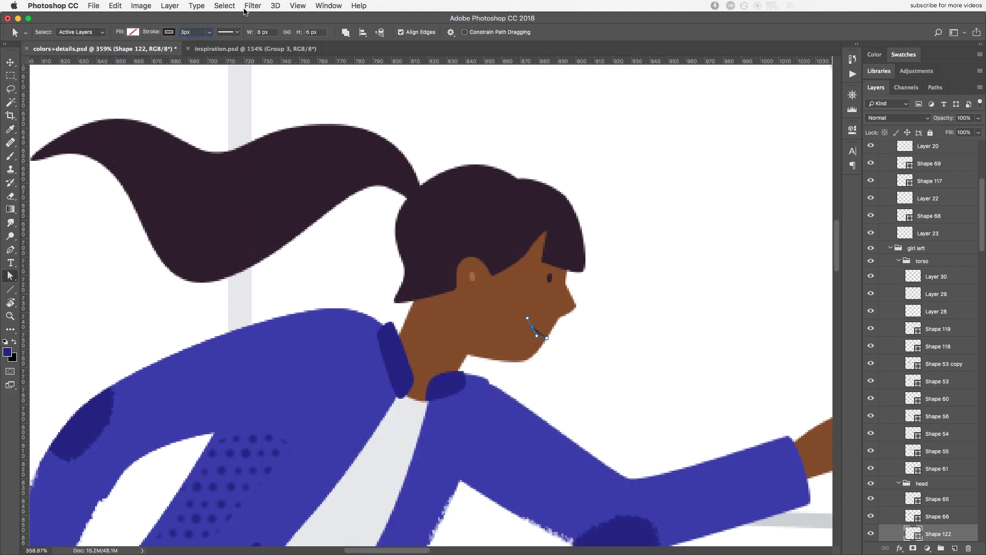
key("v")
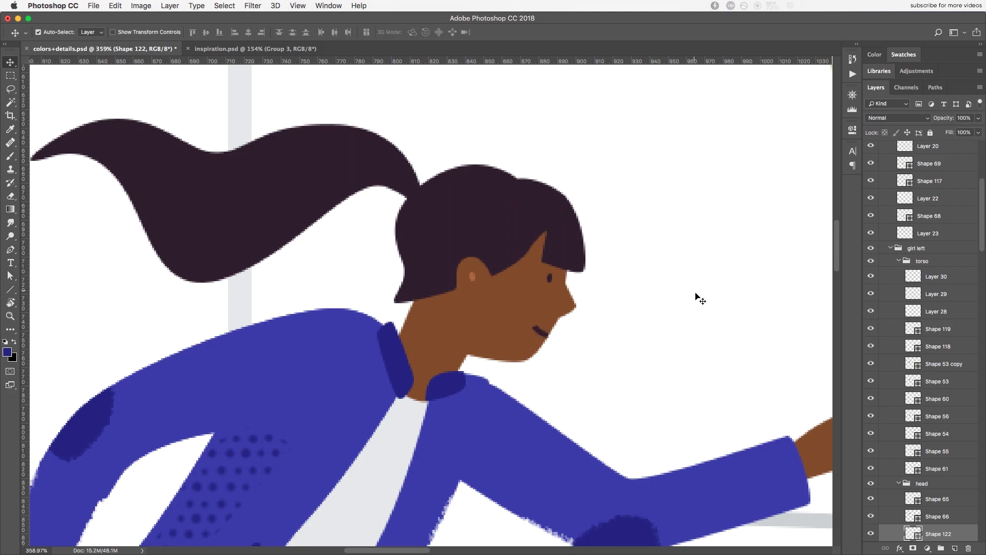
key("z")
mouse_move(694, 257)
left_mouse_down()
mouse_move(673, 329)
mouse_move(620, 315)
left_mouse_up()
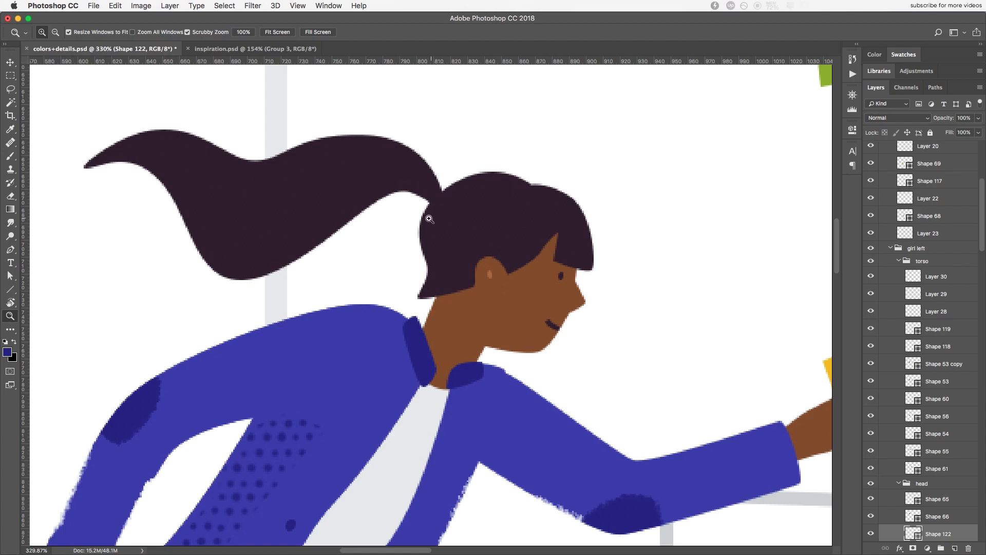
- Select the ponytail shape and attempt to edit its outline, dismissing the error messages
key("v")
left_click(361, 202)
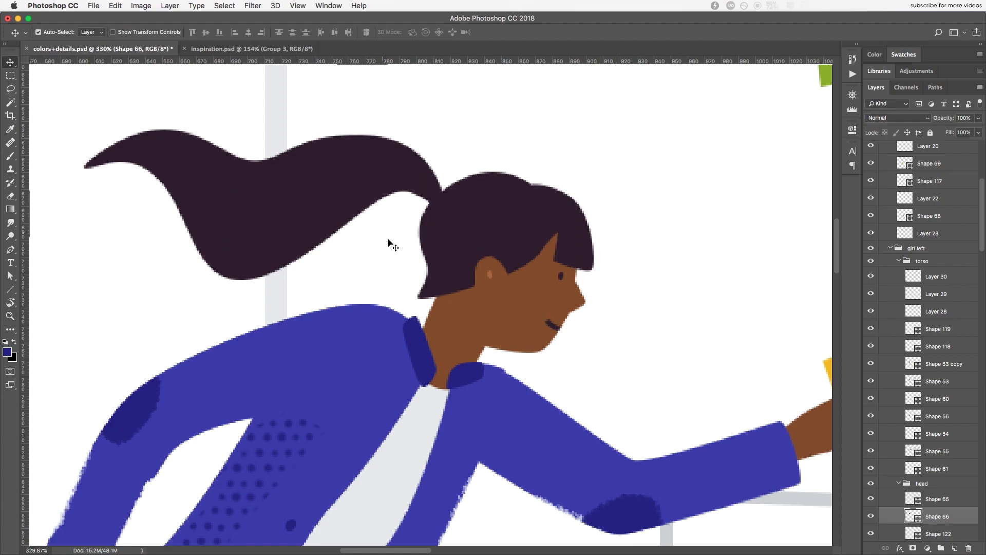
key("p")
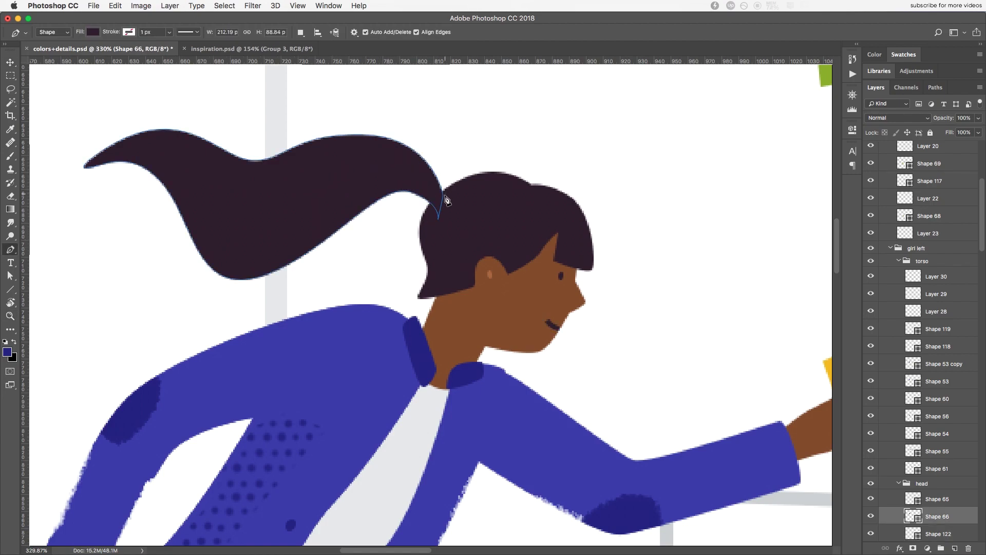
left_click(451, 212)
left_click(570, 191)
key("v")
key("p")
left_click(457, 198)
key("Return")
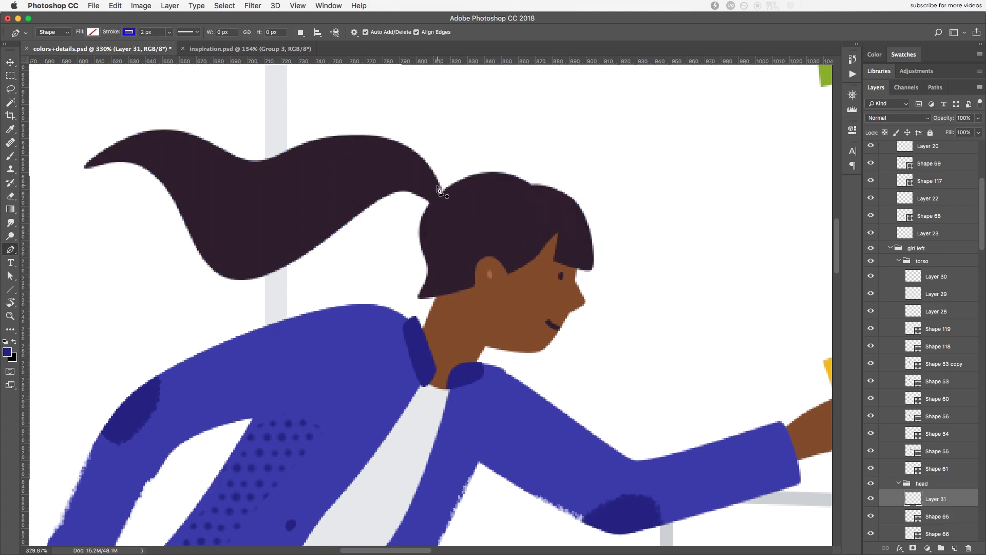
- Draw a new curved shape along the ponytail and set its fill colour
left_click(331, 129)
left_click_drag(439, 185, 449, 220)
left_click(92, 32)
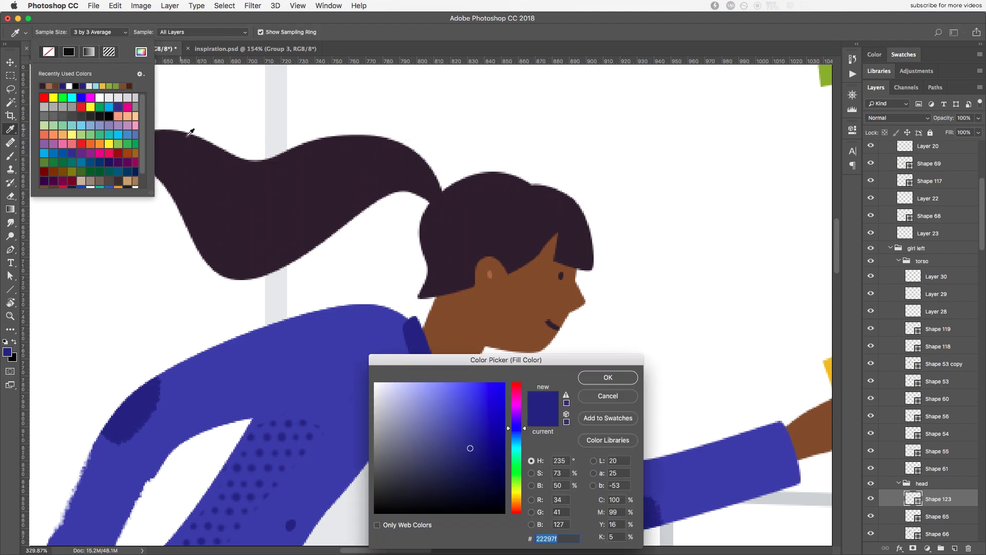
key("Escape")
key("z")
left_click(542, 274, "alt")
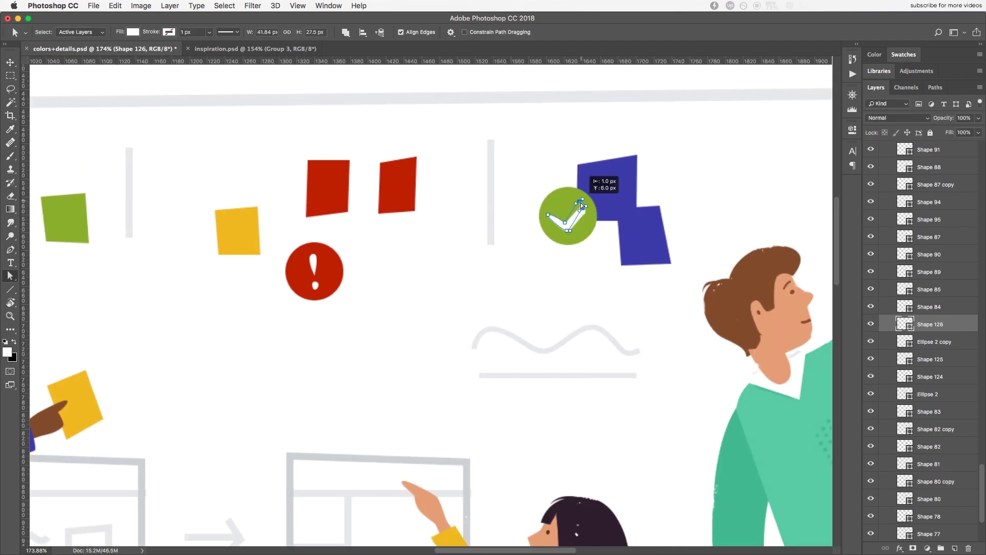
- Deselect the finished checkmark shape to view the completed whiteboard illustration
left_click(406, 341)
scroll(437, 324, "down", 5, "alt")
scroll(620, 246, "down", 3, "alt")
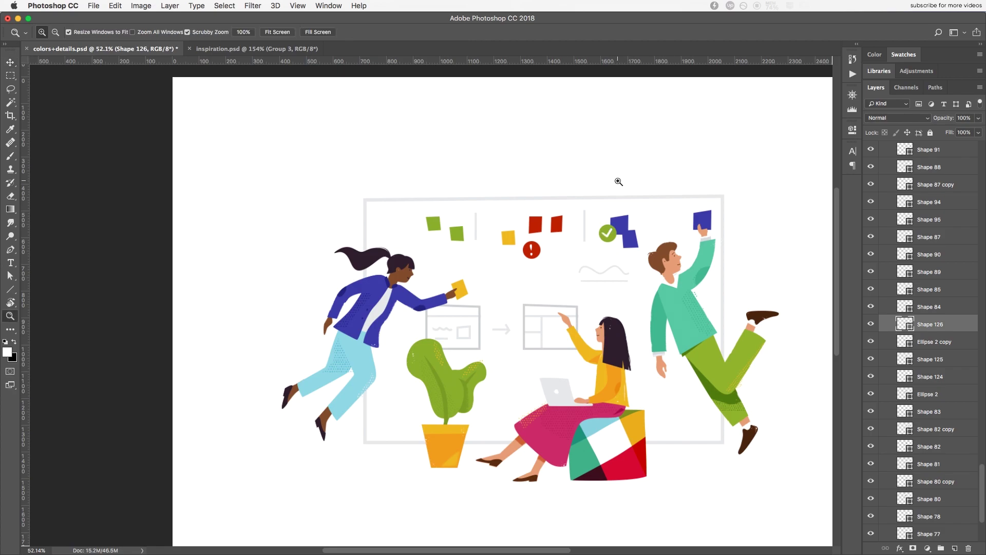